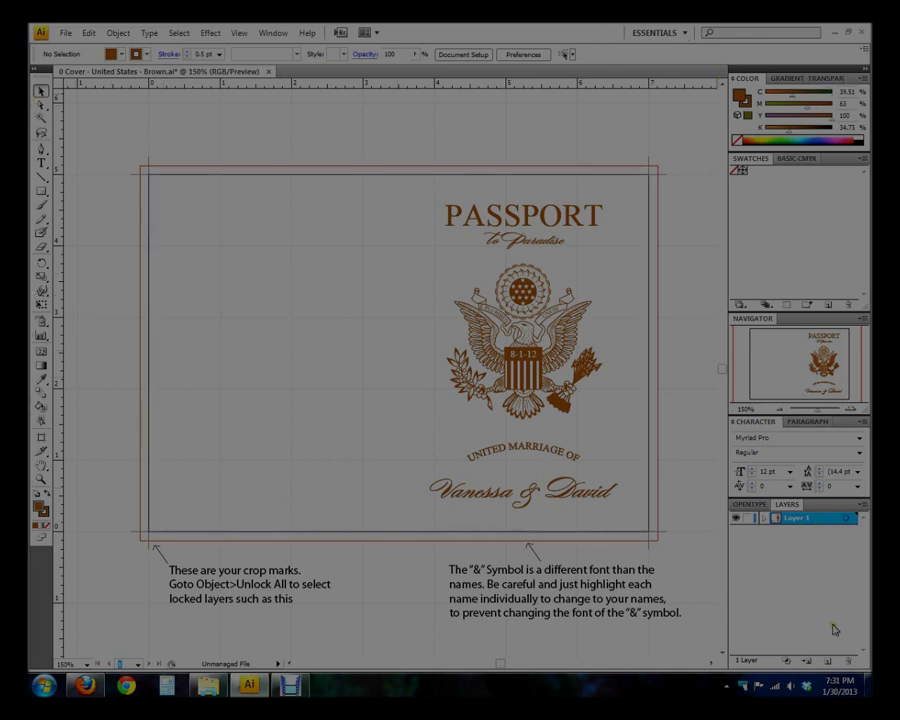
Switch the Swatches panel to the Basic CMYK swatch set.
click(781, 158)
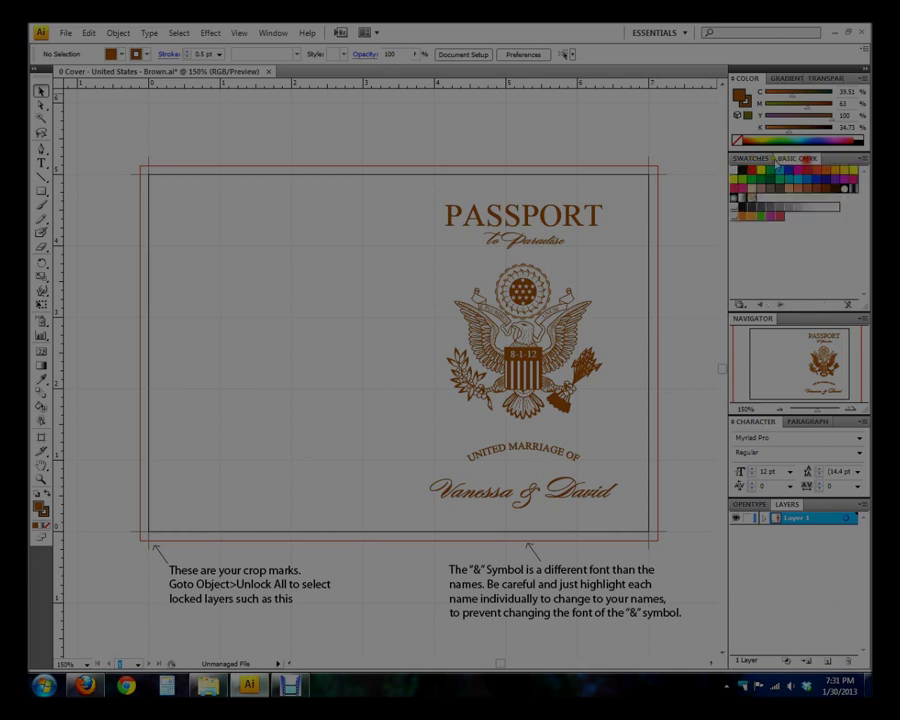
click(752, 158)
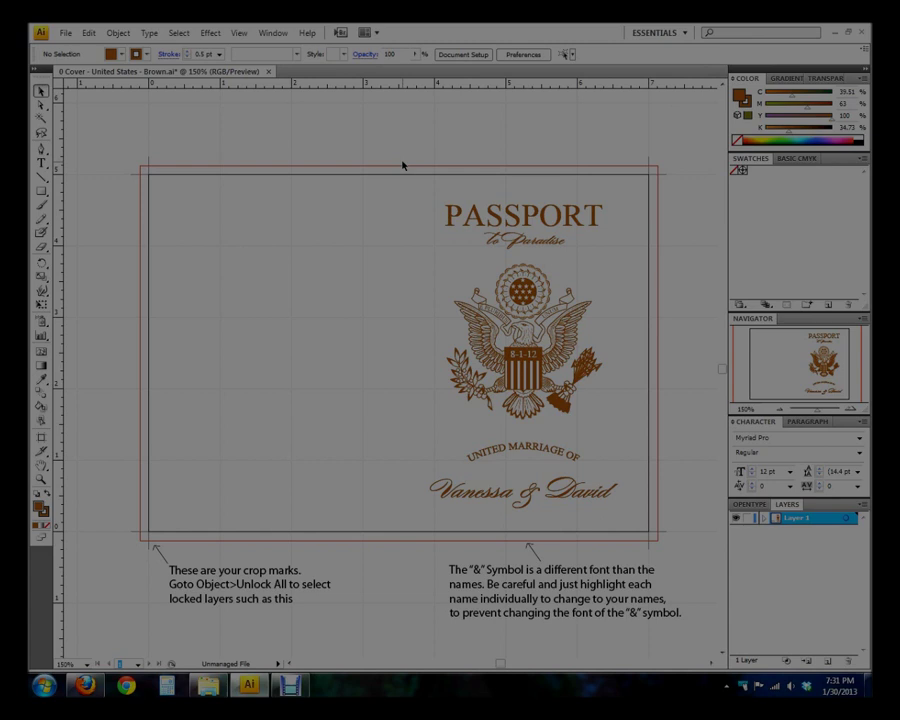
click(797, 159)
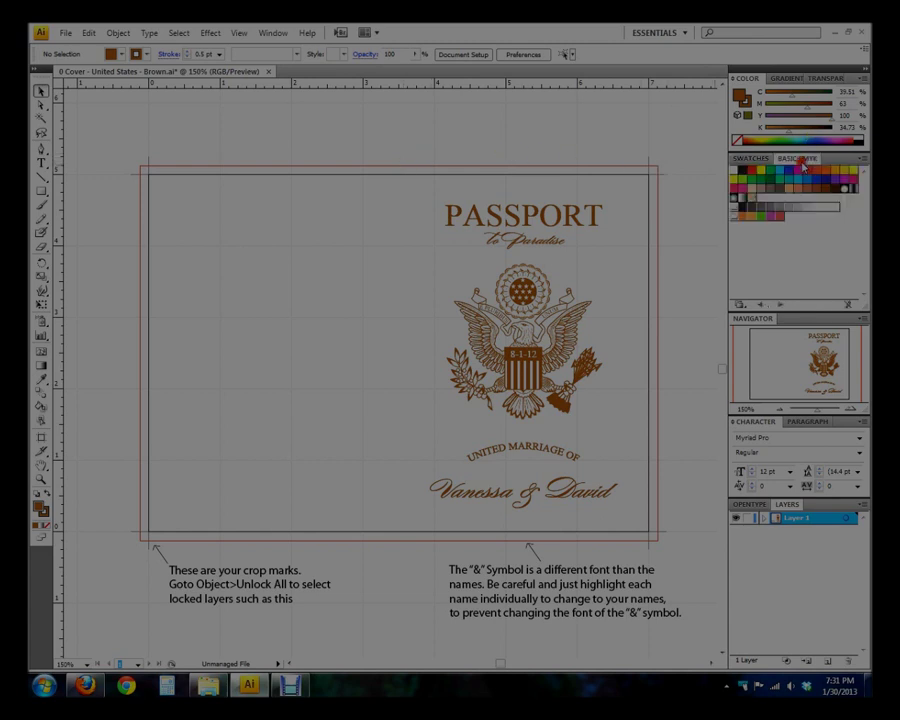
click(787, 79)
key(F6)
Open the Color Guide panel from the Window menu and dock it beside the swatches.
click(274, 33)
click(323, 245)
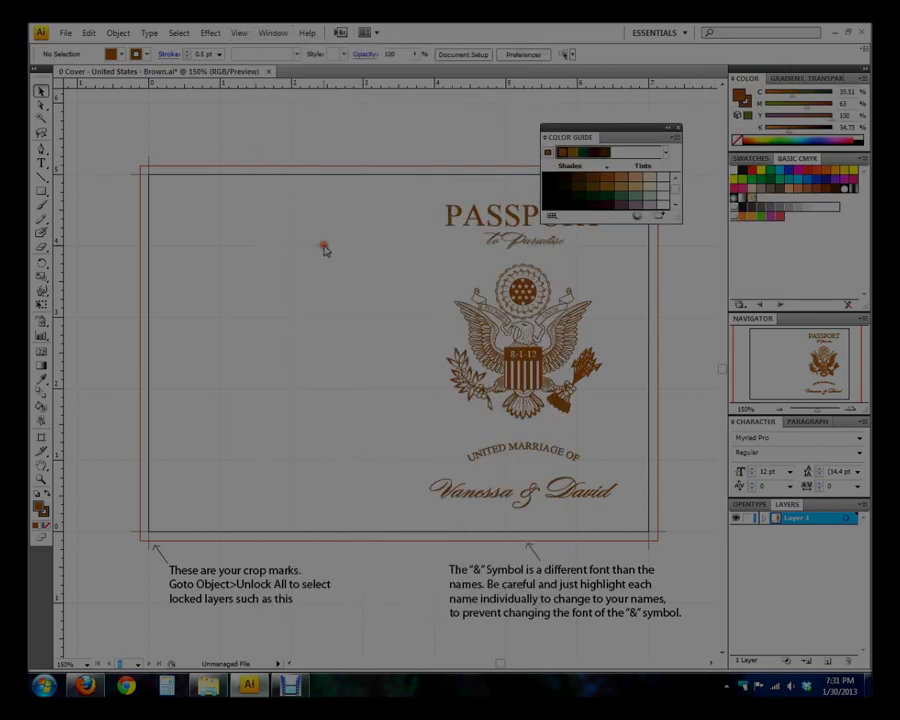
drag(610, 128, 826, 160)
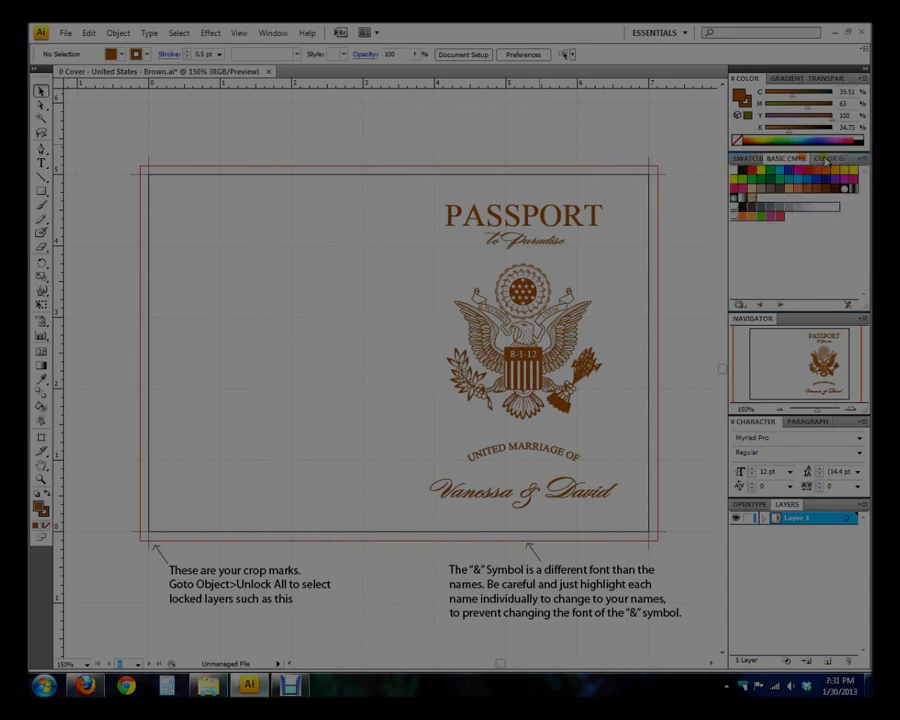
Collapse the side panel dock to icons and expand it back to full size.
click(864, 70)
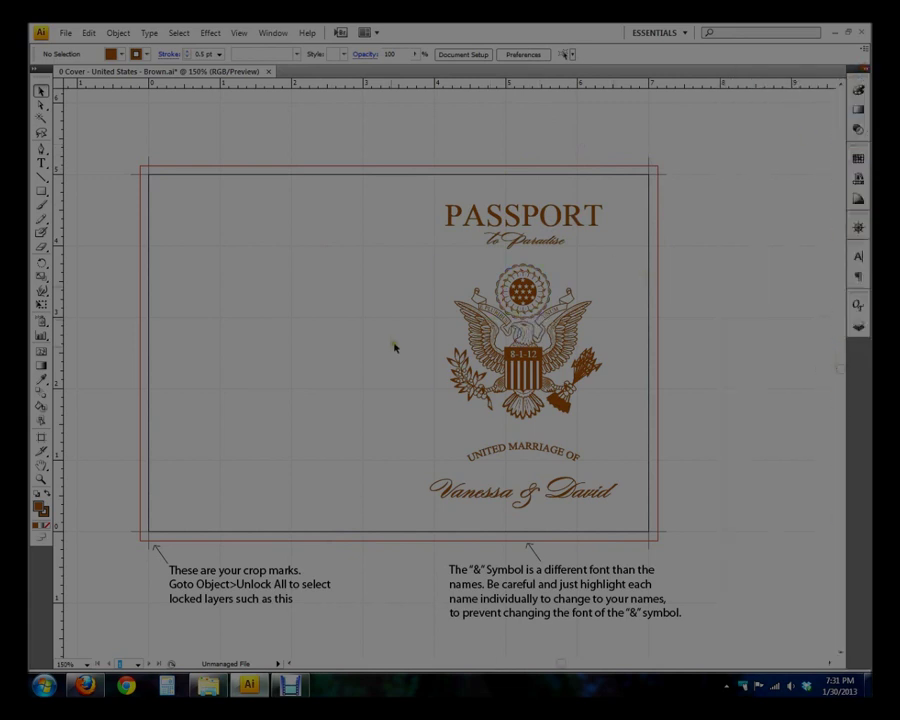
scroll(380, 420, down, 2)
scroll(376, 430, up, 1)
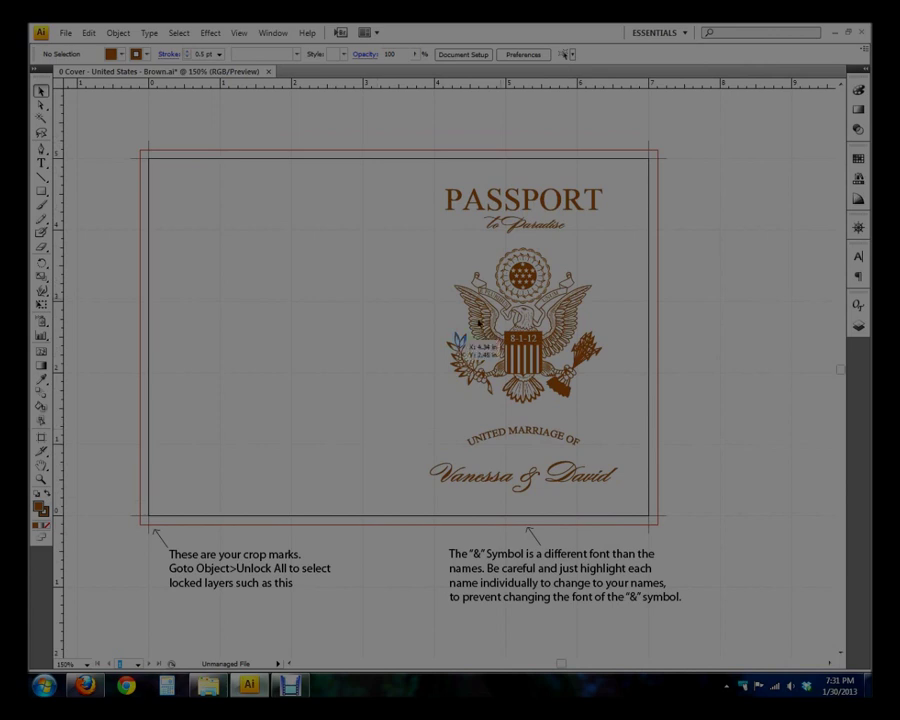
click(865, 70)
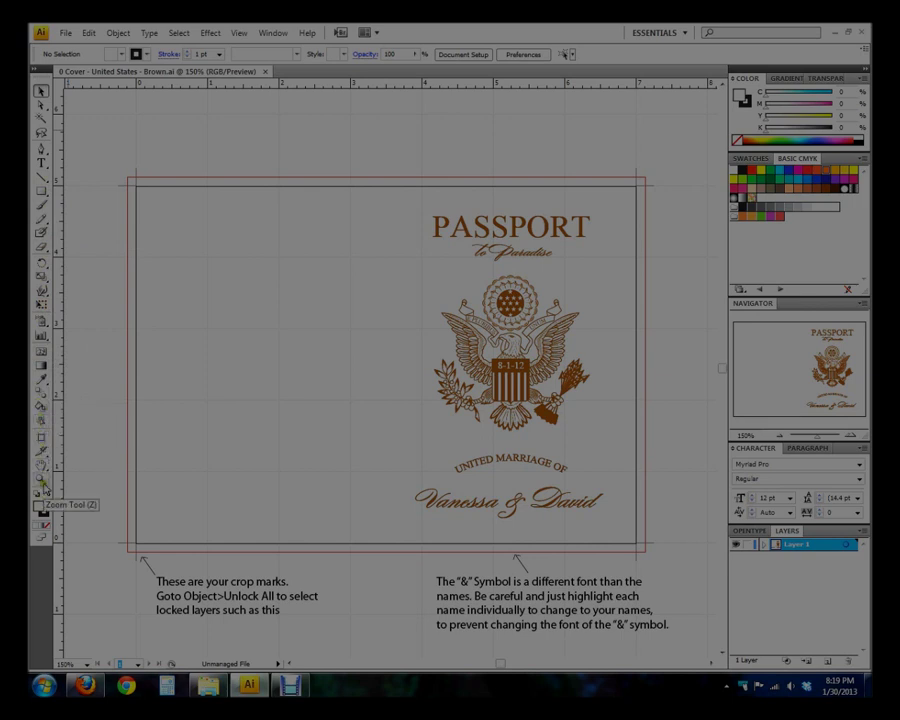
Cycle through the Zoom, Type and Selection tools and select the PASSPORT heading.
click(42, 481)
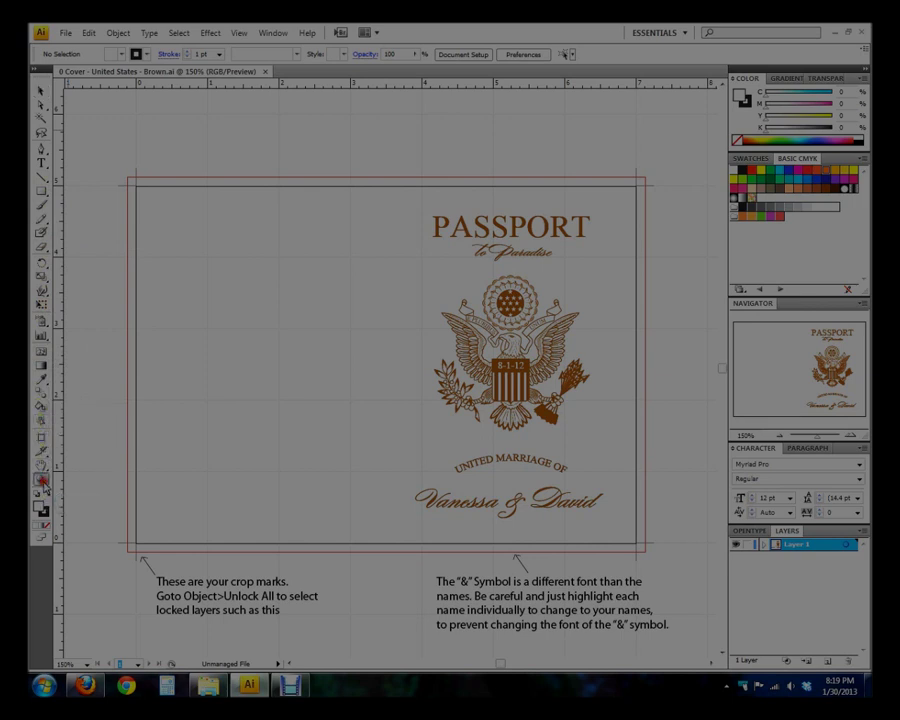
click(40, 165)
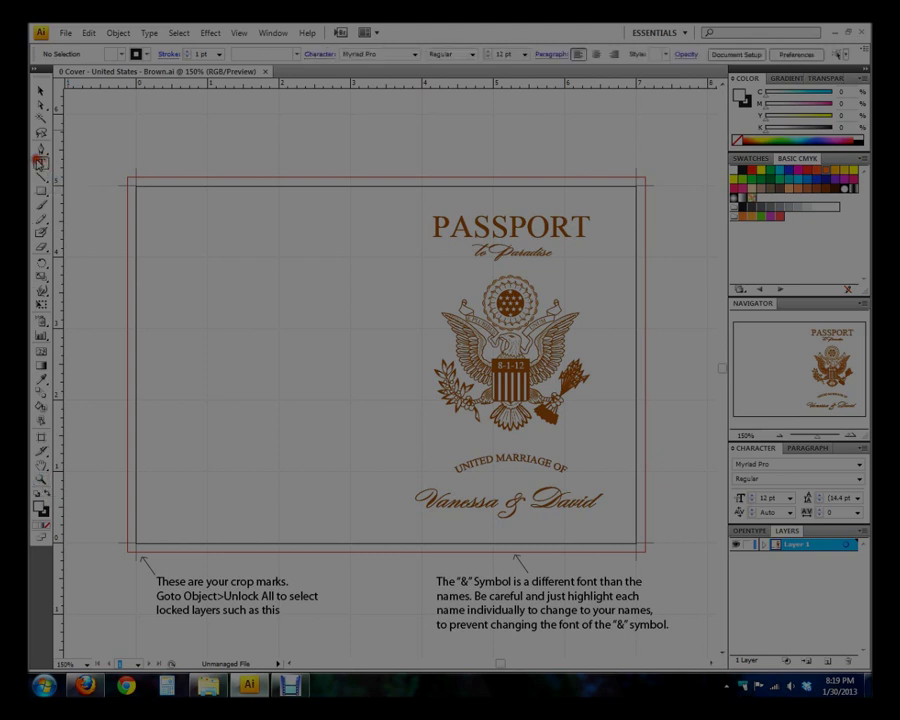
click(40, 92)
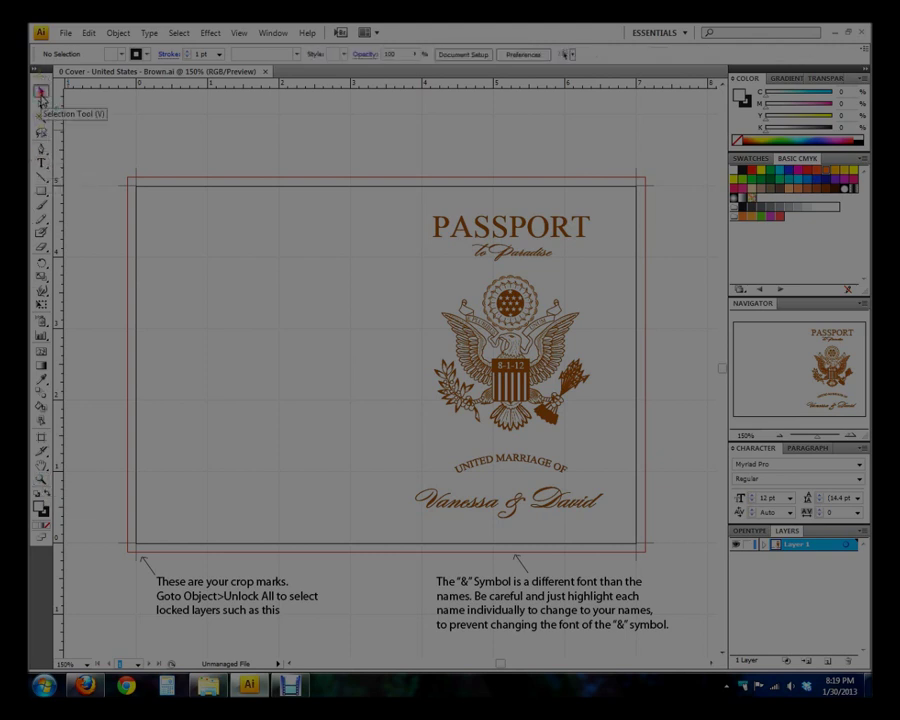
click(515, 230)
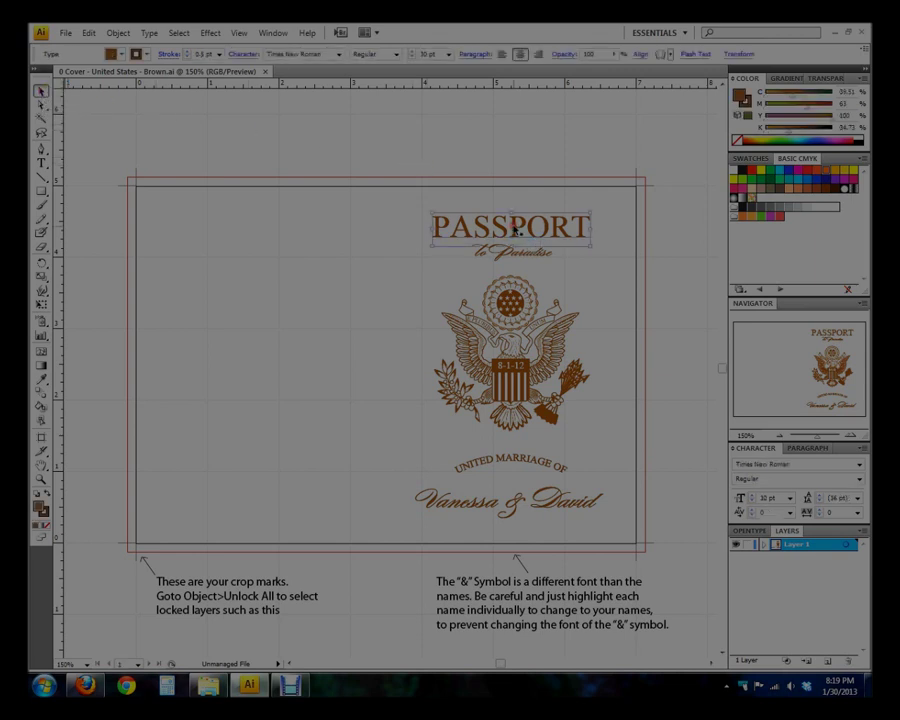
click(520, 255)
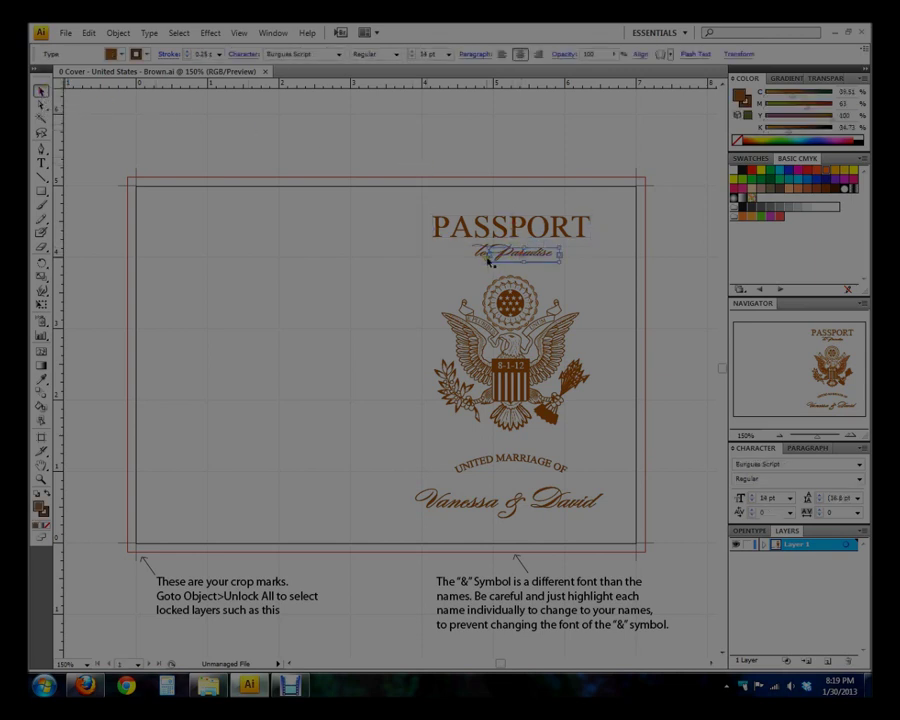
double_click(483, 253)
click(496, 229)
Trial-scale and move PASSPORT, undo both, and turn off View > Snap to Grid.
drag(433, 214, 379, 143)
key(ctrl+z)
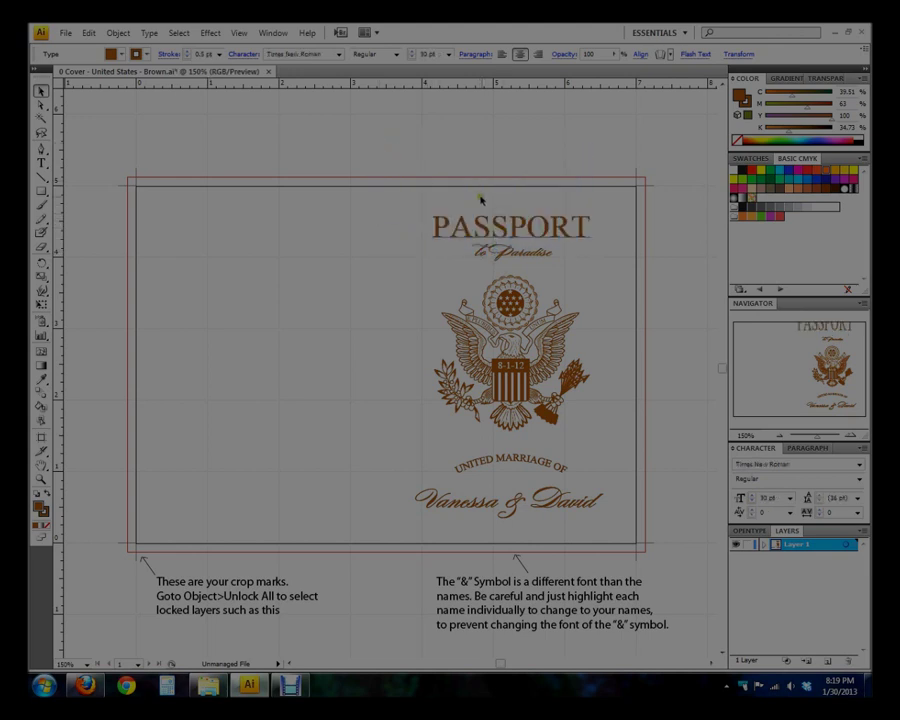
drag(496, 227, 380, 209)
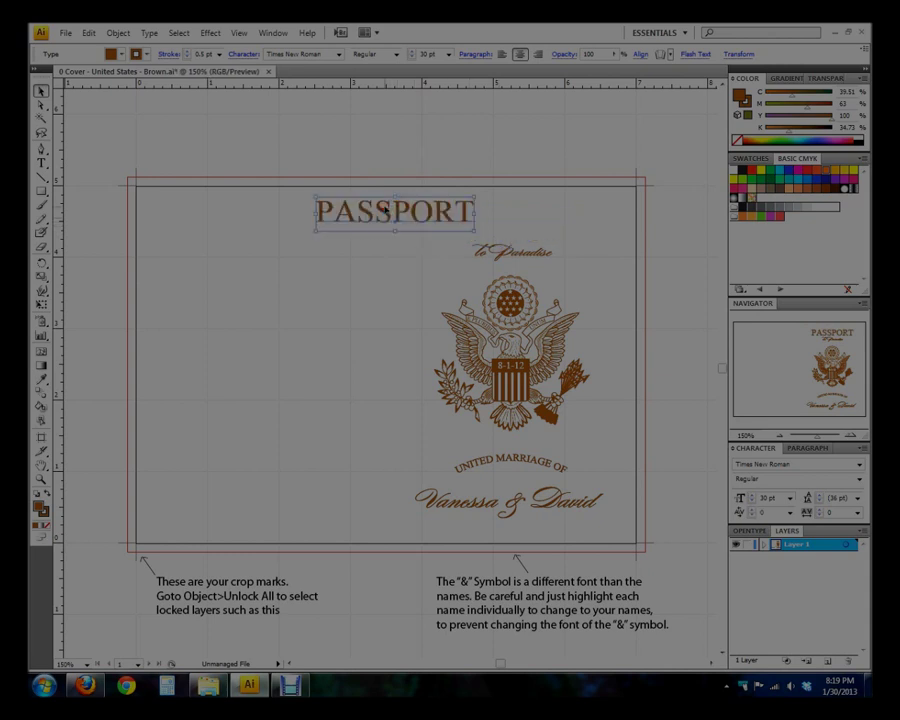
key(ctrl+z)
click(239, 33)
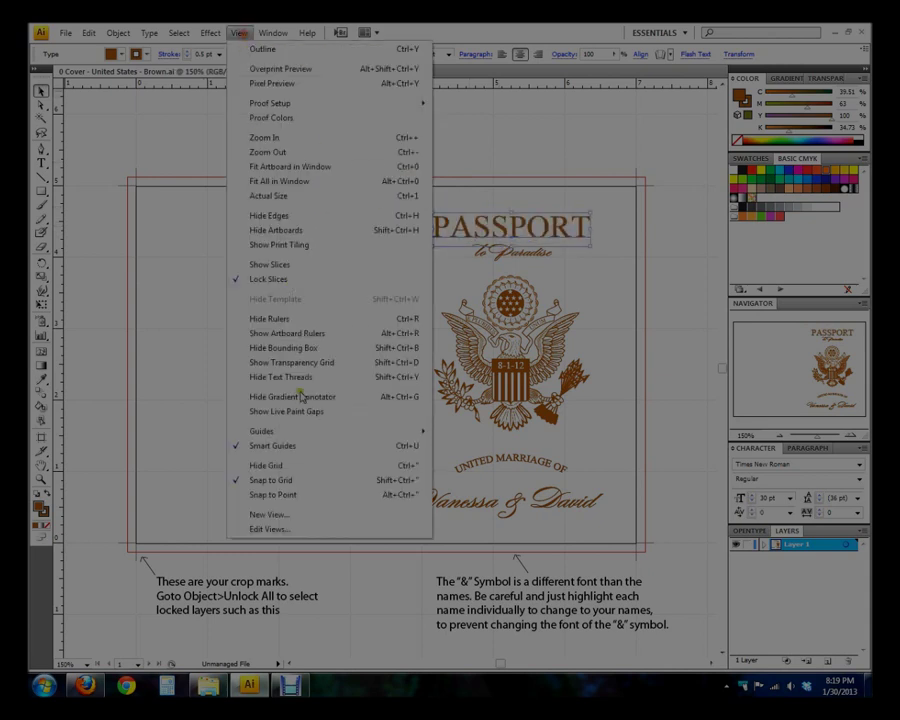
click(305, 478)
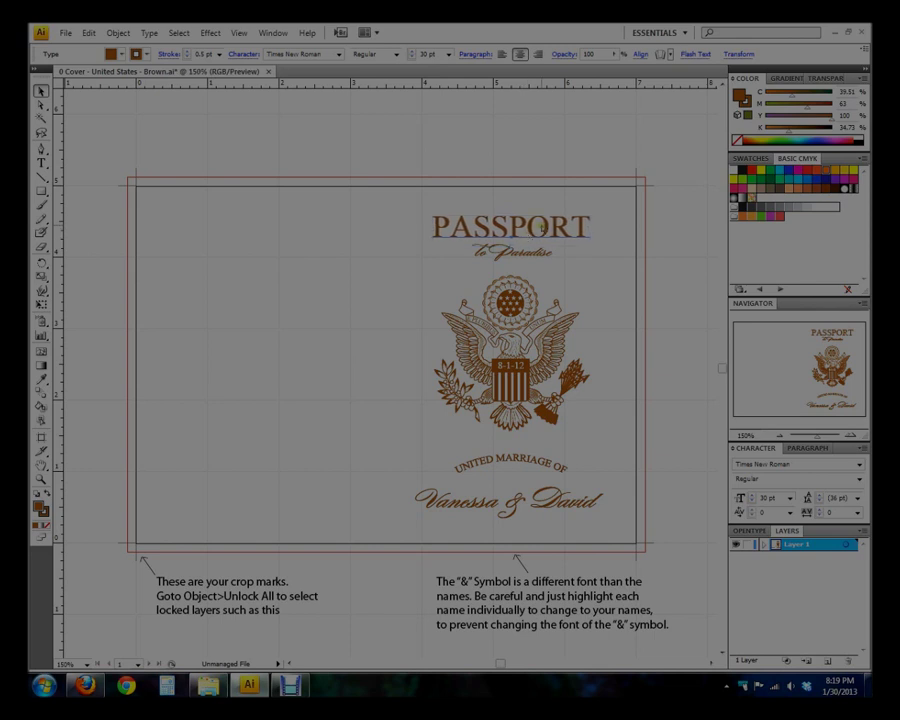
Highlight the letters PORT in PASSPORT, then leave text editing and deselect everything.
double_click(541, 226)
click(510, 227)
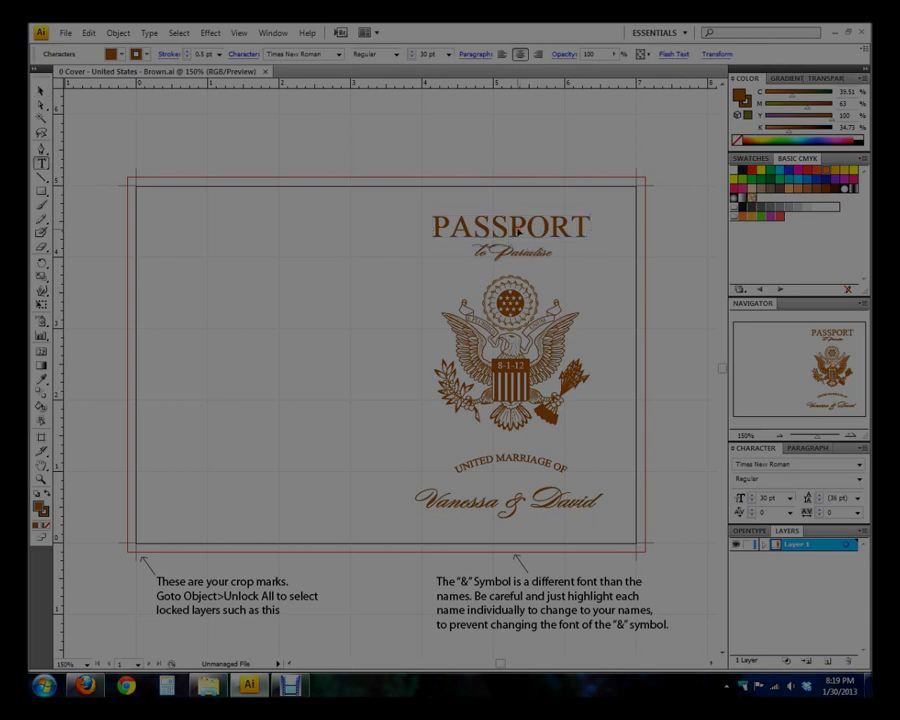
drag(515, 231, 594, 241)
click(568, 241)
click(41, 90)
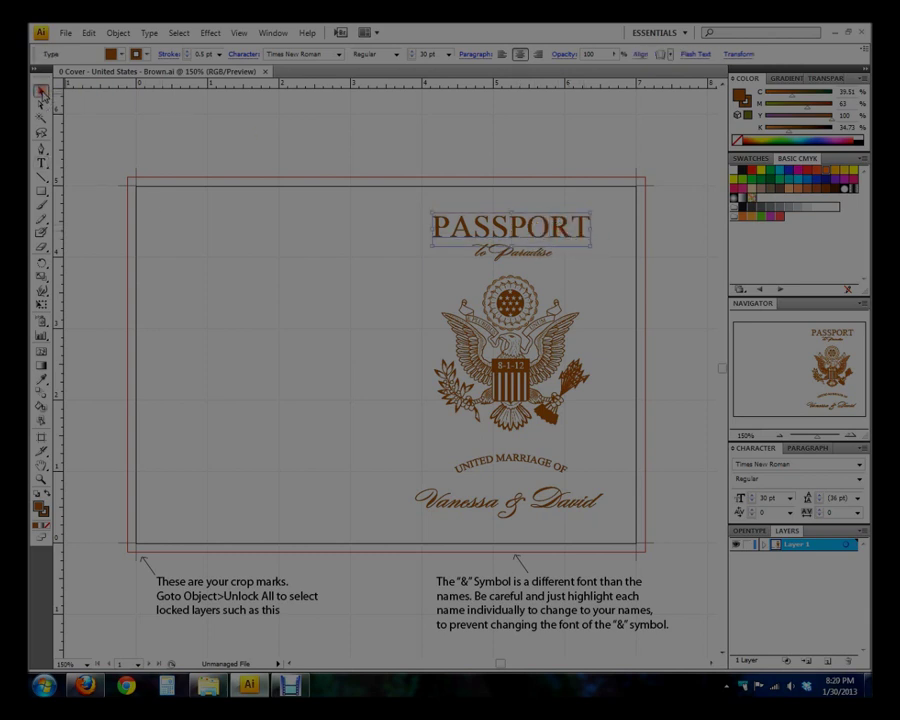
click(409, 290)
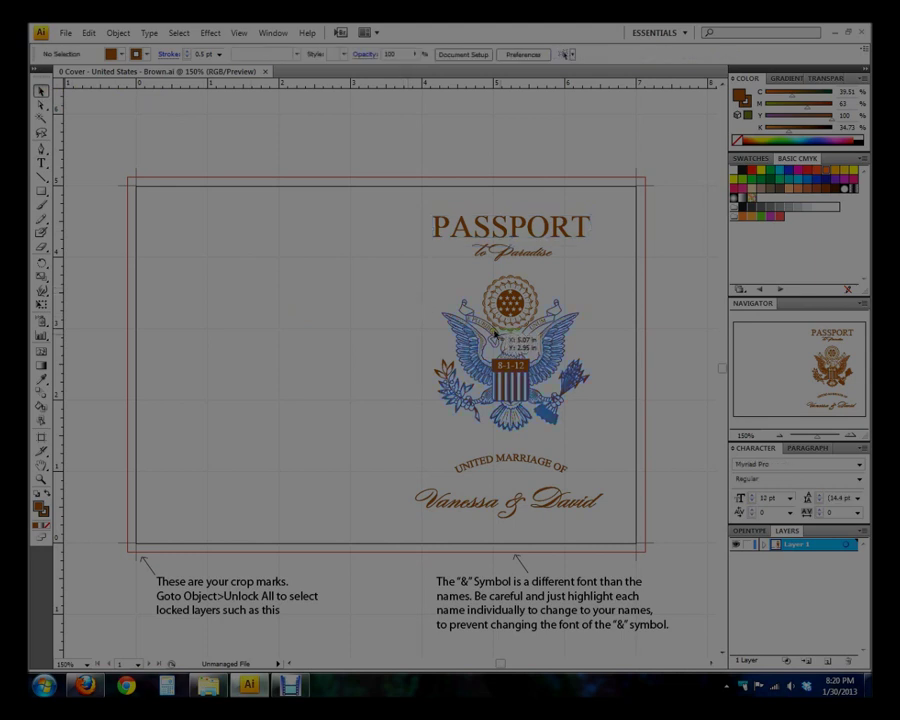
Isolate the eagle's star-field circle, try green and teal fills, and revert it to brown.
click(495, 297)
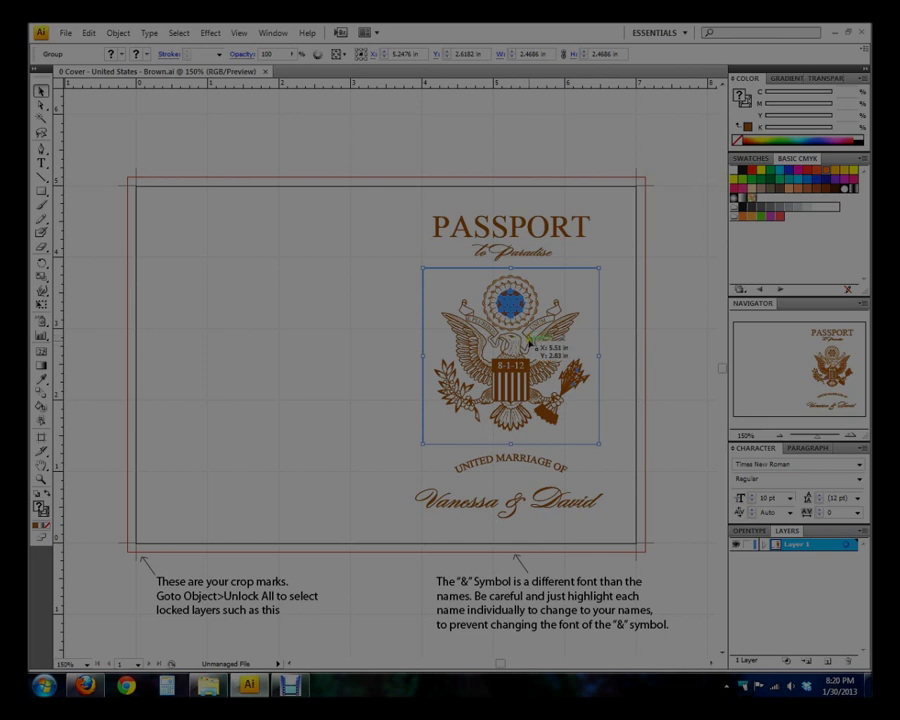
scroll(530, 343, up, 2)
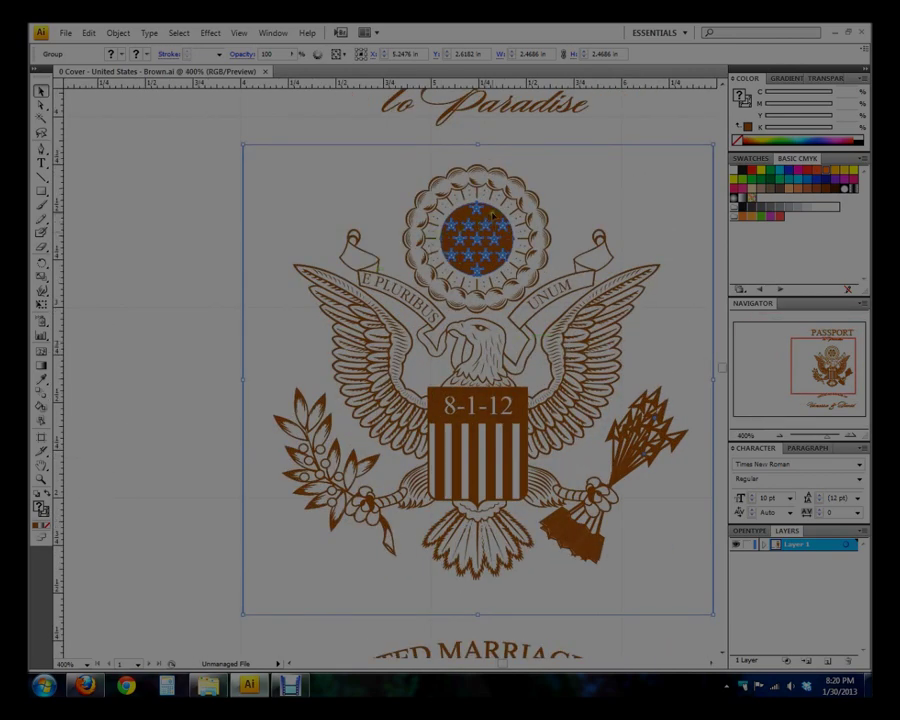
double_click(516, 396)
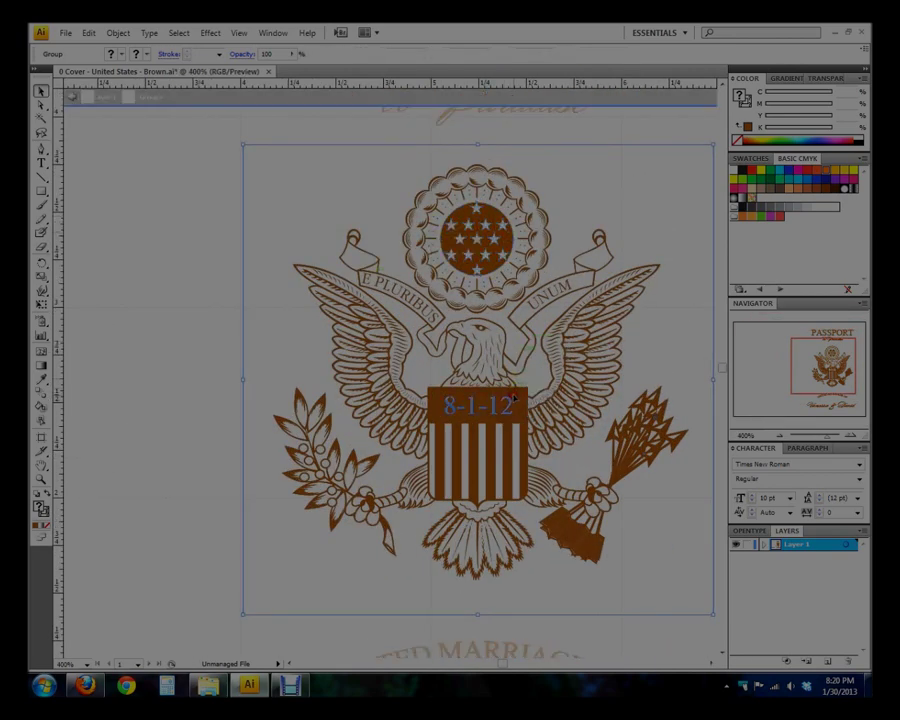
double_click(510, 240)
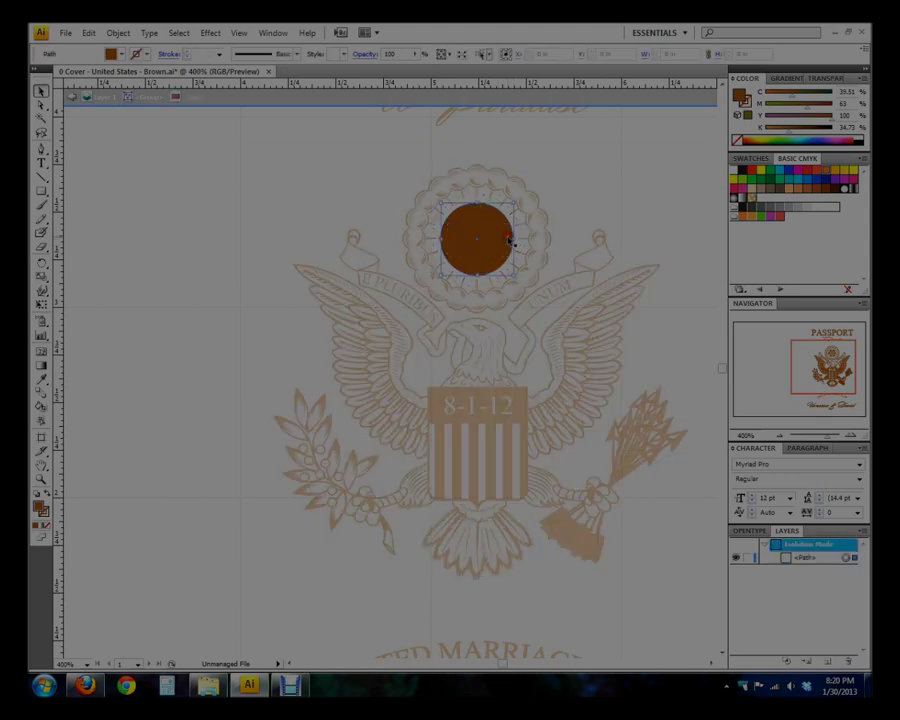
click(780, 187)
click(789, 187)
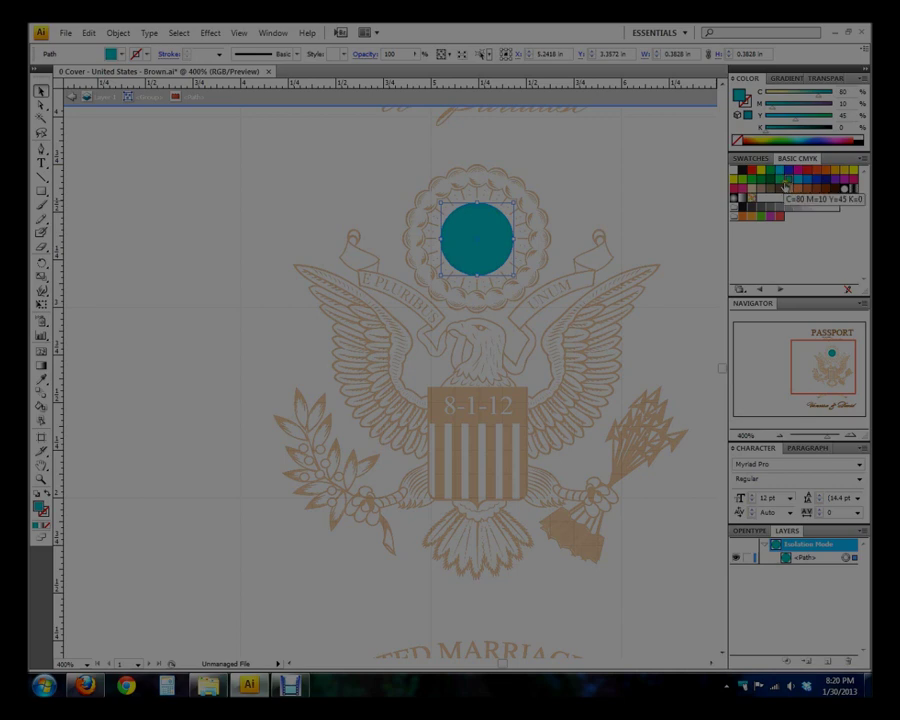
key(ctrl+z)
key(ctrl+z)
click(502, 400)
double_click(502, 400)
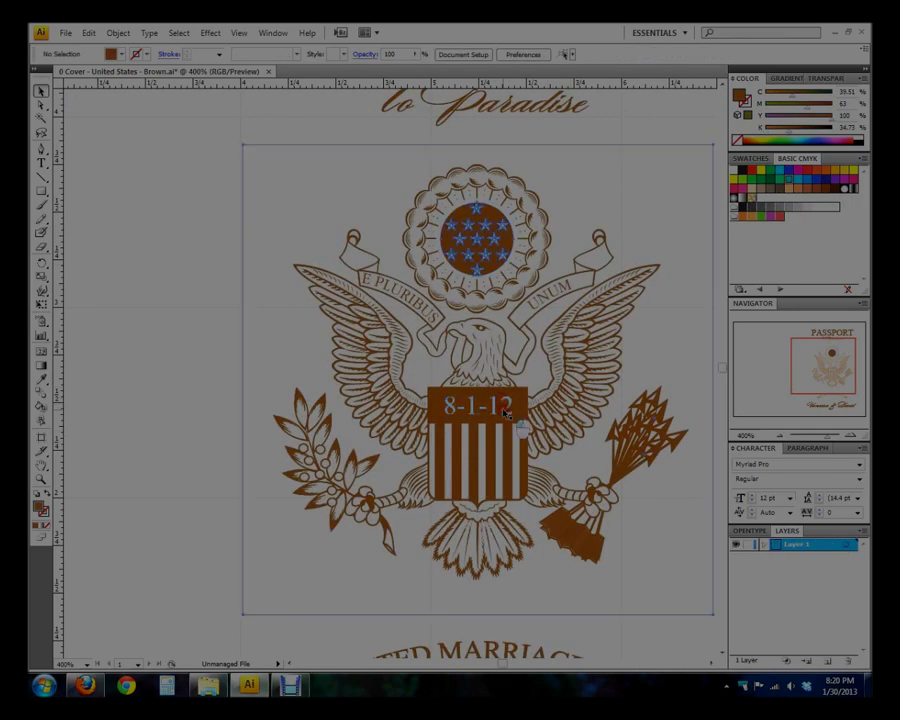
Highlight -1-12 in the shield date, exit text editing, and zoom to 150%.
double_click(505, 413)
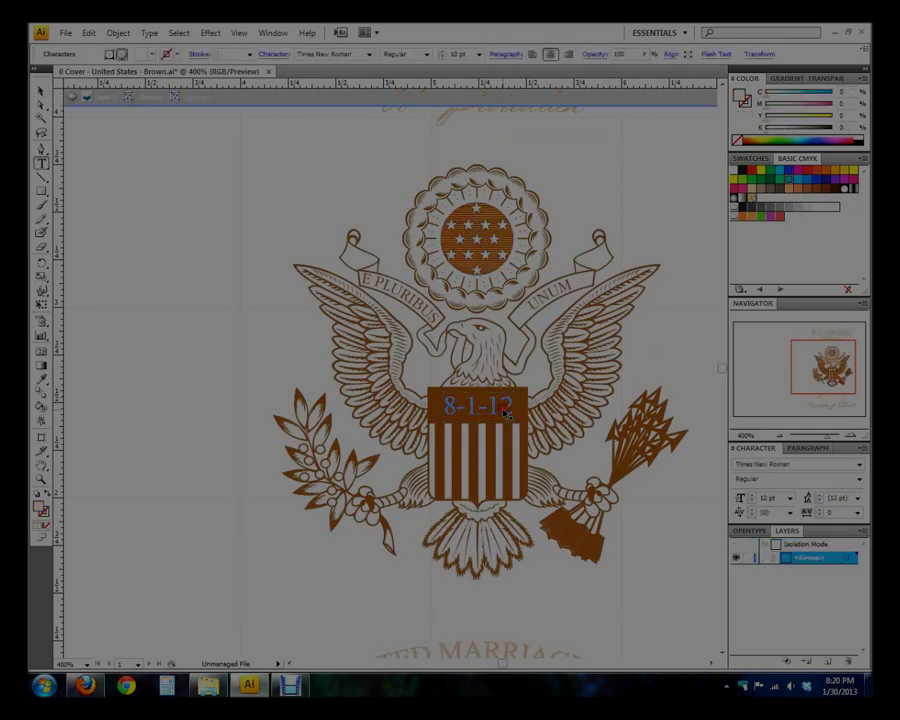
drag(514, 409, 461, 410)
key(Escape)
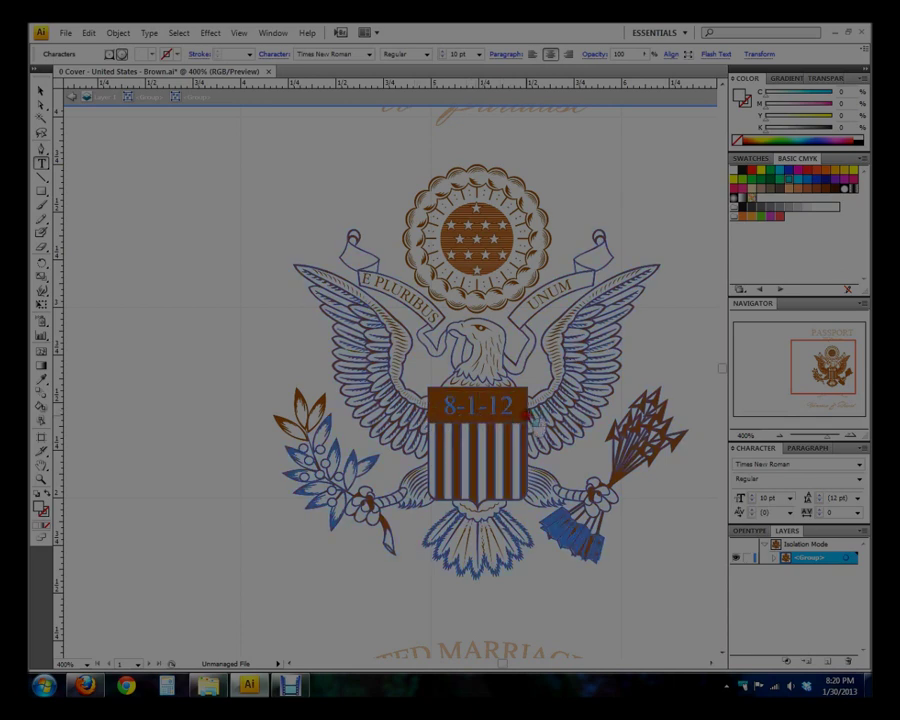
click(41, 90)
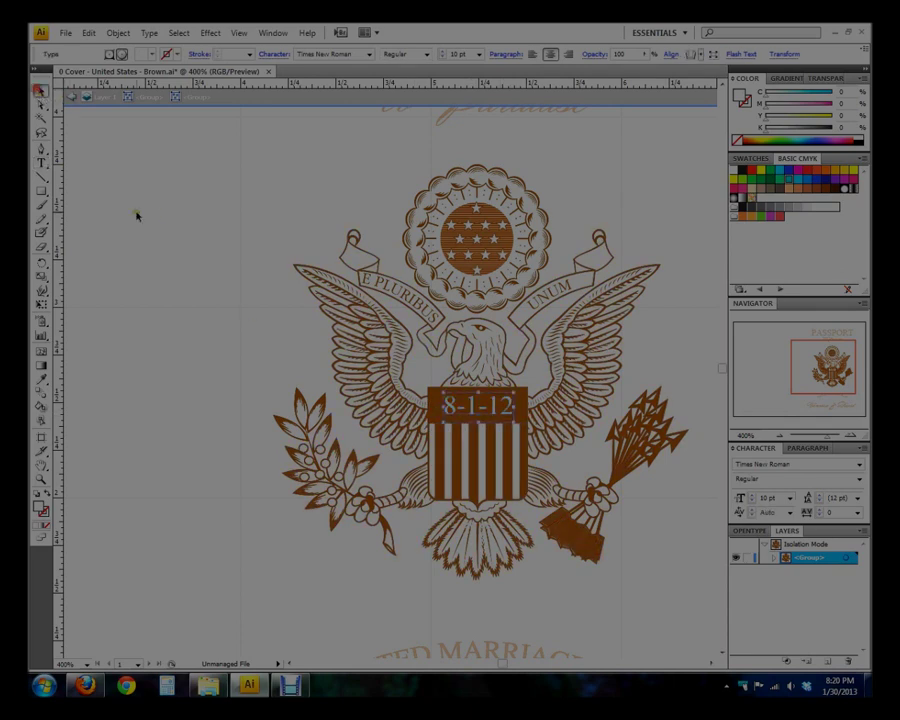
click(87, 664)
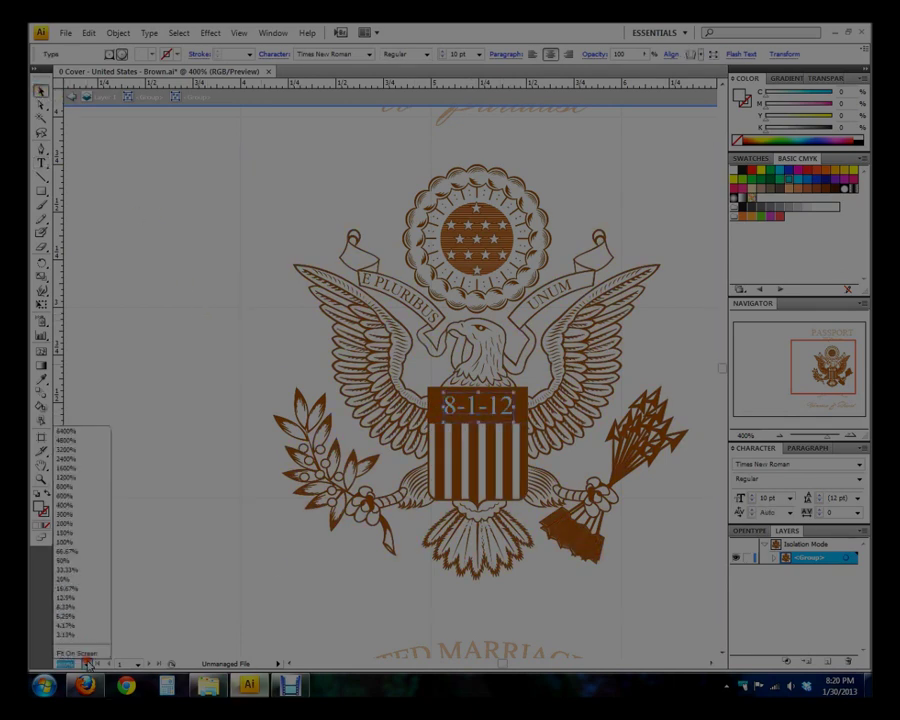
click(88, 534)
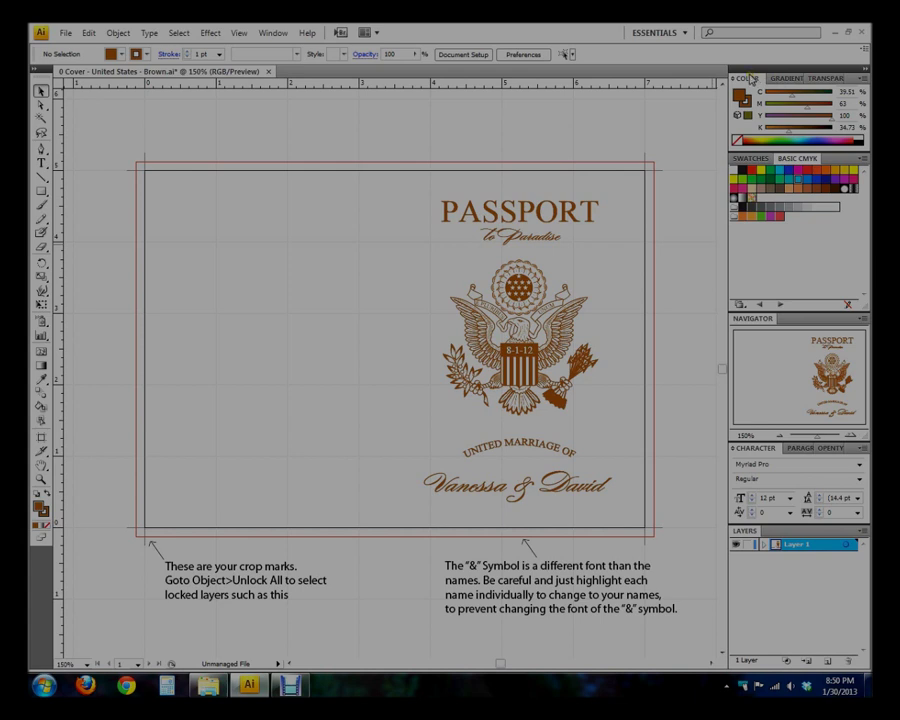
Browse the Gradient and Transparency tabs, return to Color, and keep the view at 150%.
click(799, 80)
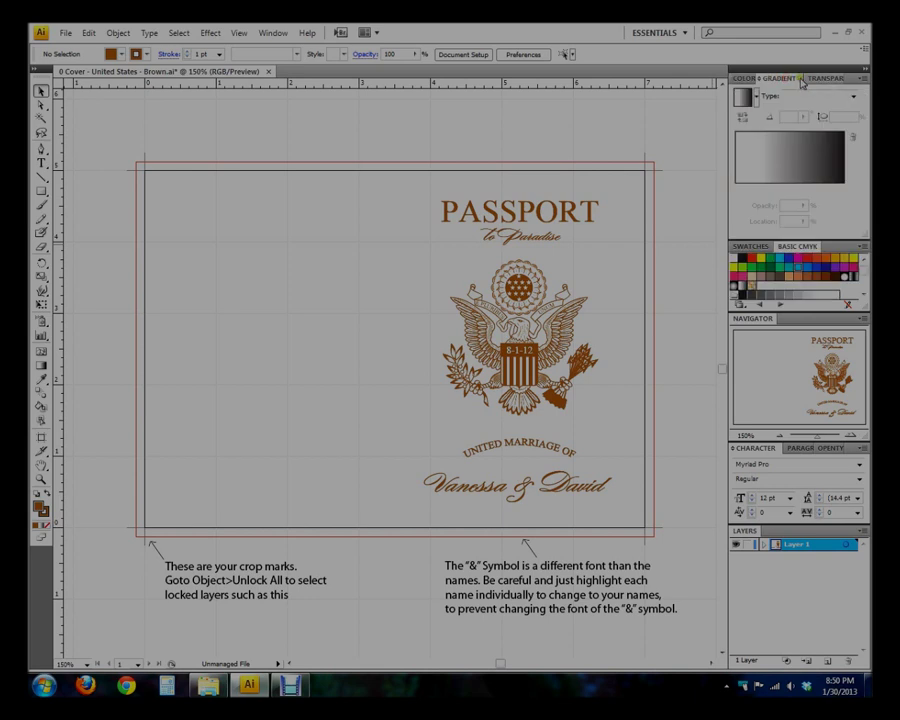
click(822, 80)
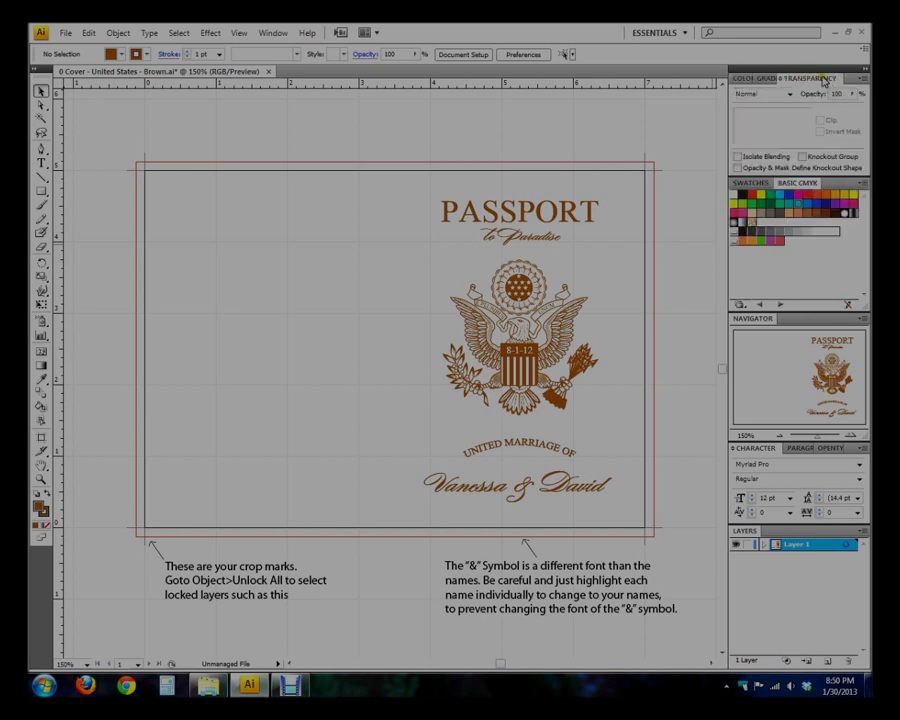
click(745, 78)
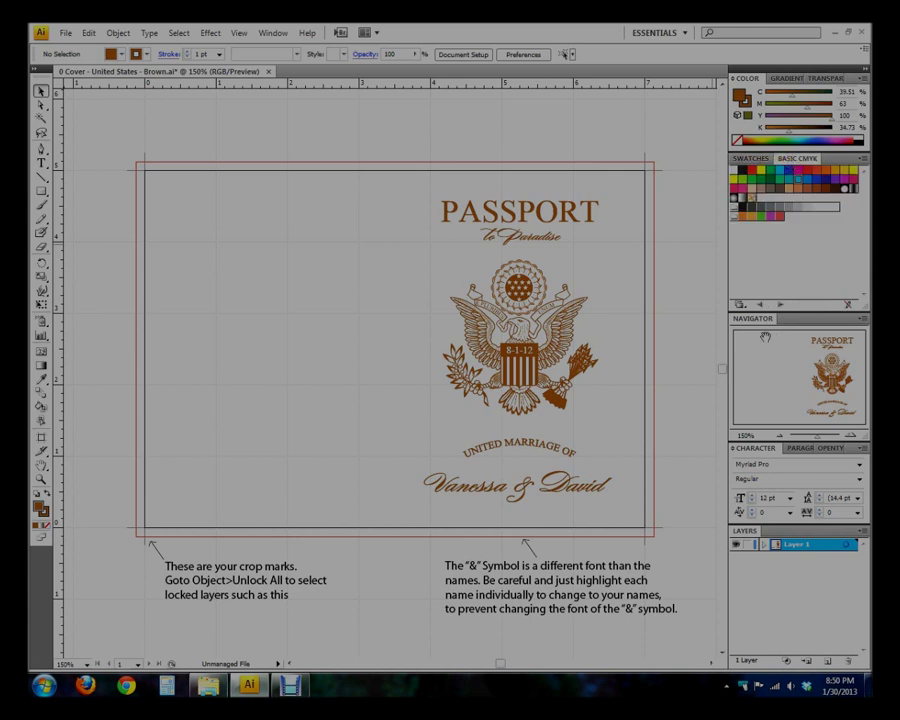
drag(822, 436, 816, 432)
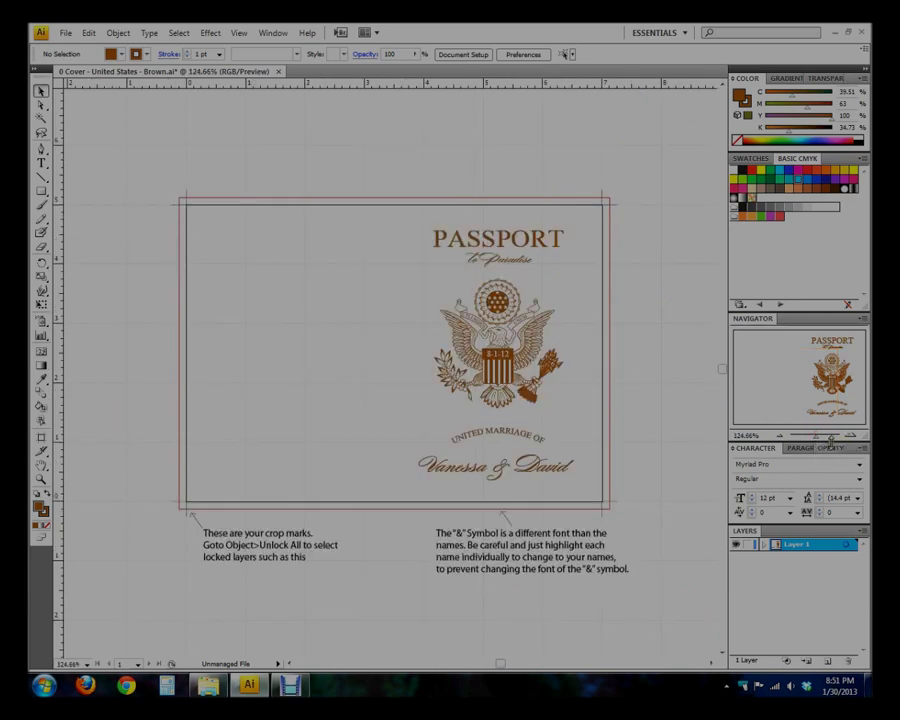
click(850, 437)
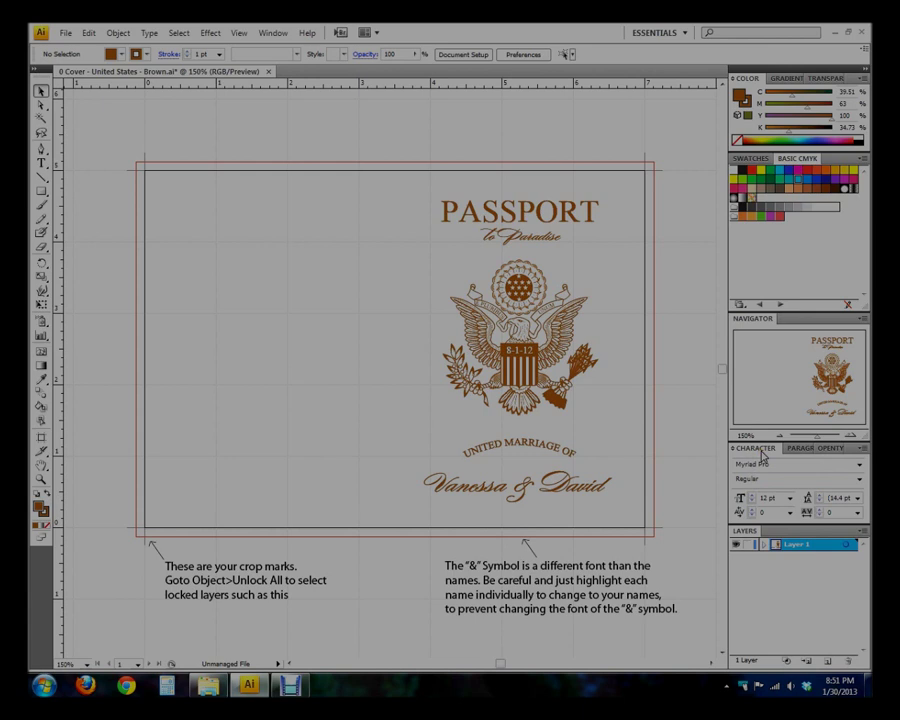
Browse the Paragraph and OpenType tabs, then return to Character.
click(797, 447)
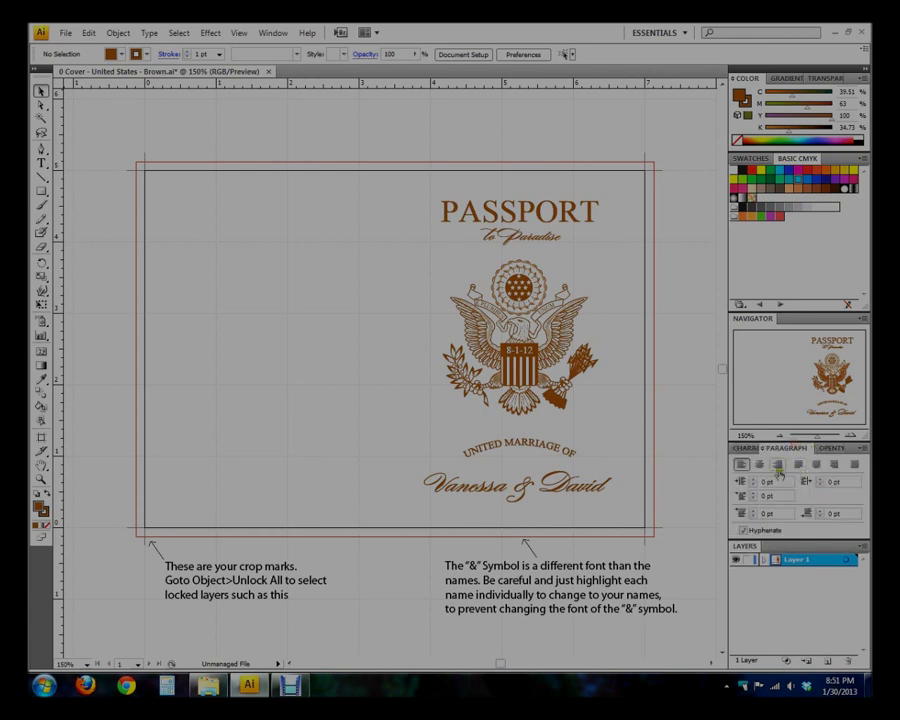
click(830, 449)
click(763, 449)
click(748, 449)
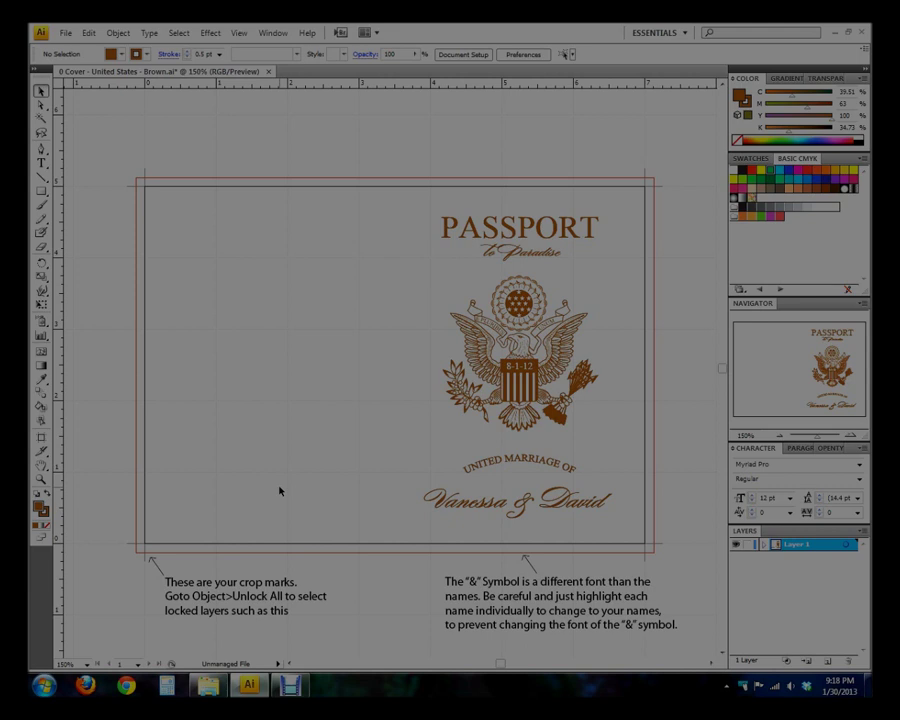
Select PASSPORT and give it a green fill from the Color panel spectrum.
click(537, 238)
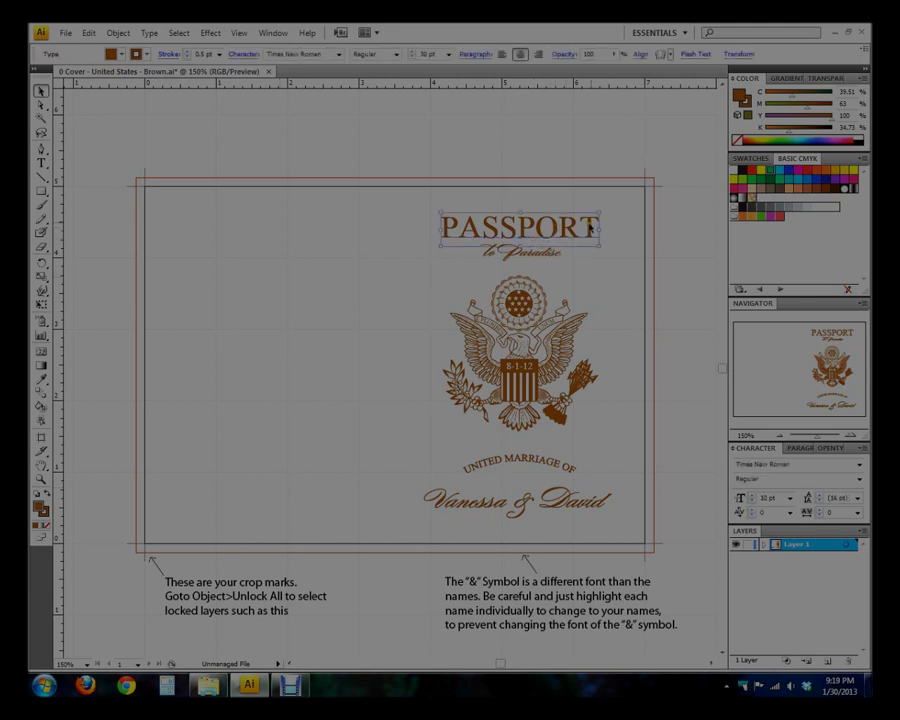
click(770, 140)
click(816, 140)
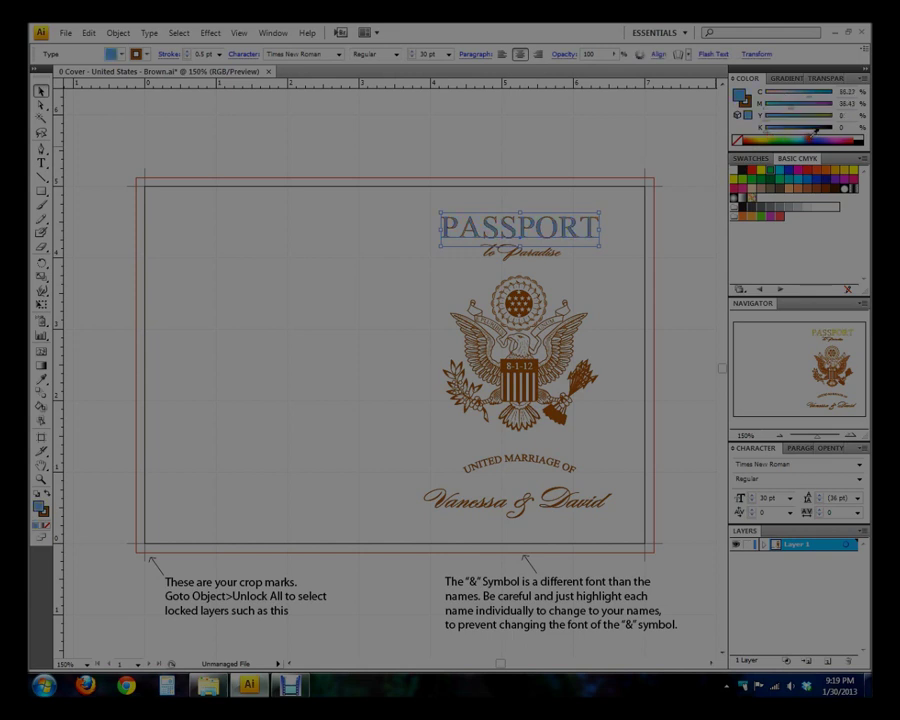
click(812, 138)
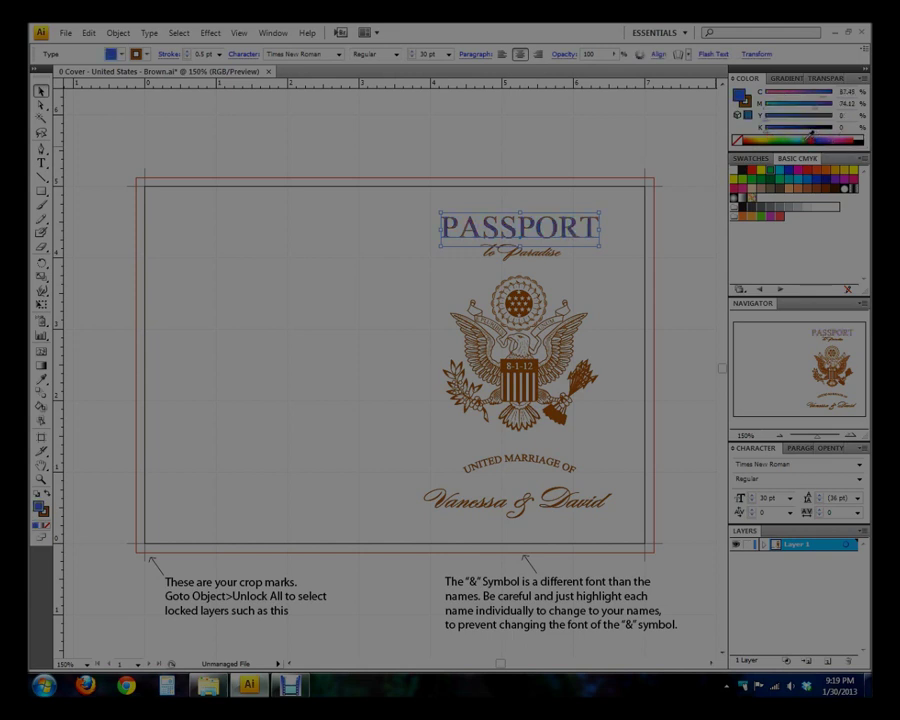
click(777, 139)
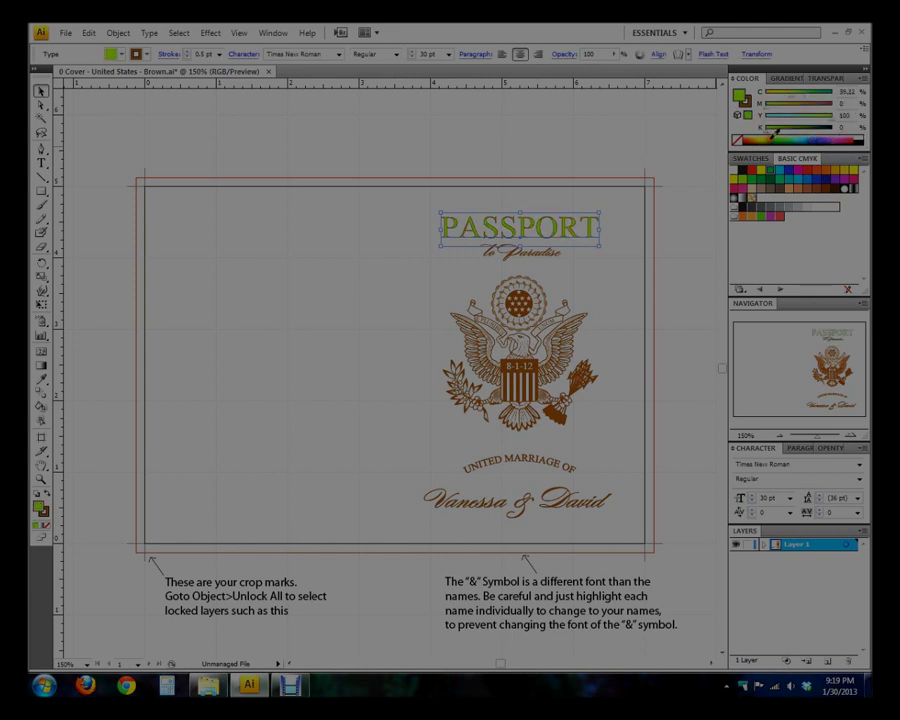
click(773, 139)
Give the PASSPORT outline a light cyan stroke colour.
click(745, 101)
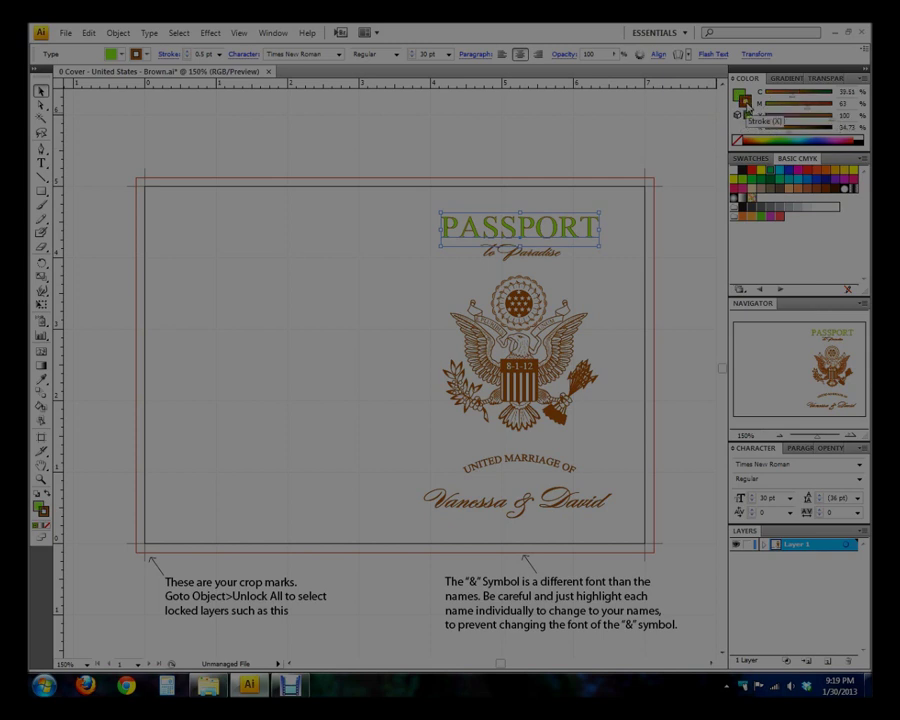
click(833, 141)
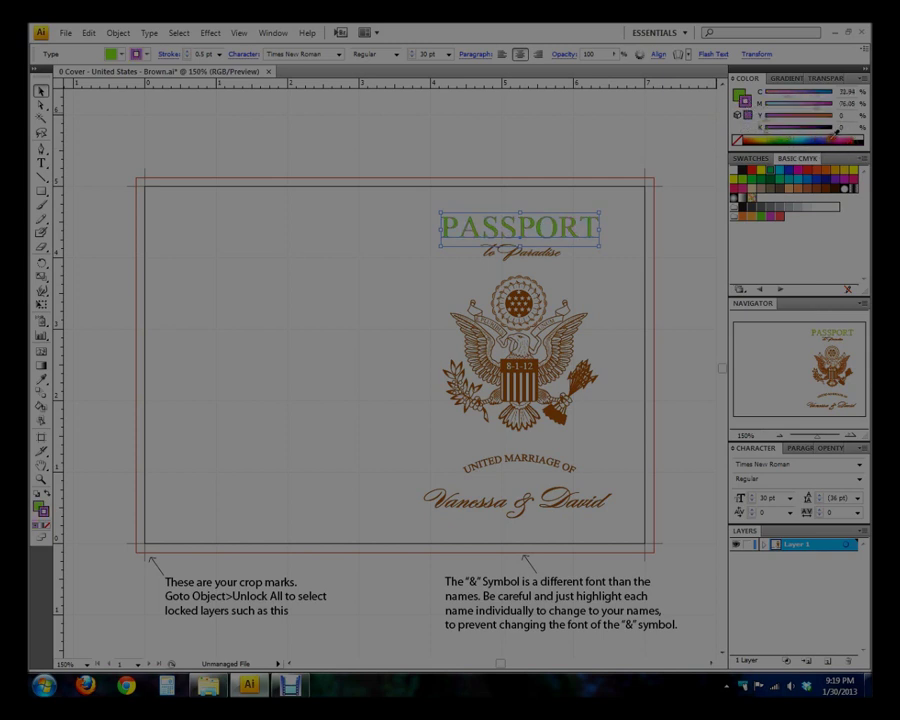
click(799, 141)
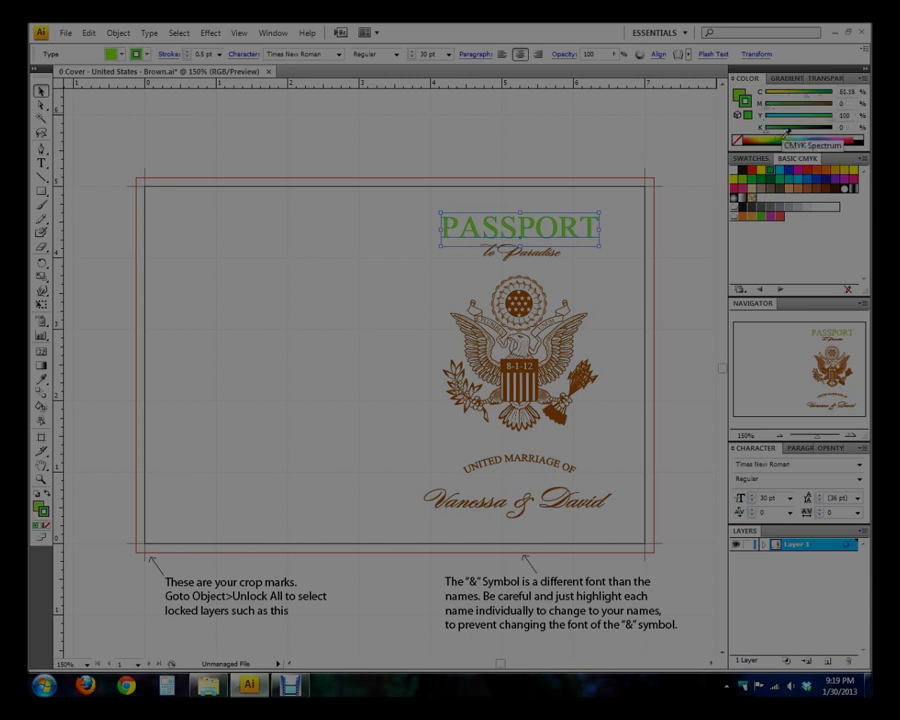
click(820, 141)
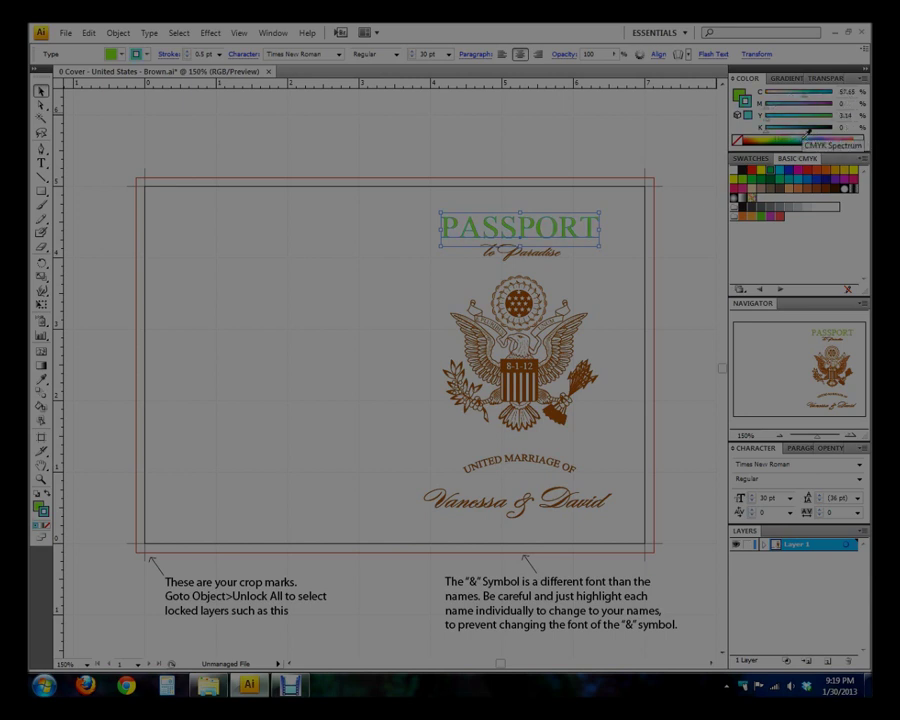
Try a soft sea-green PASSPORT outline via the Color Picker, ending with a black outline.
click(794, 140)
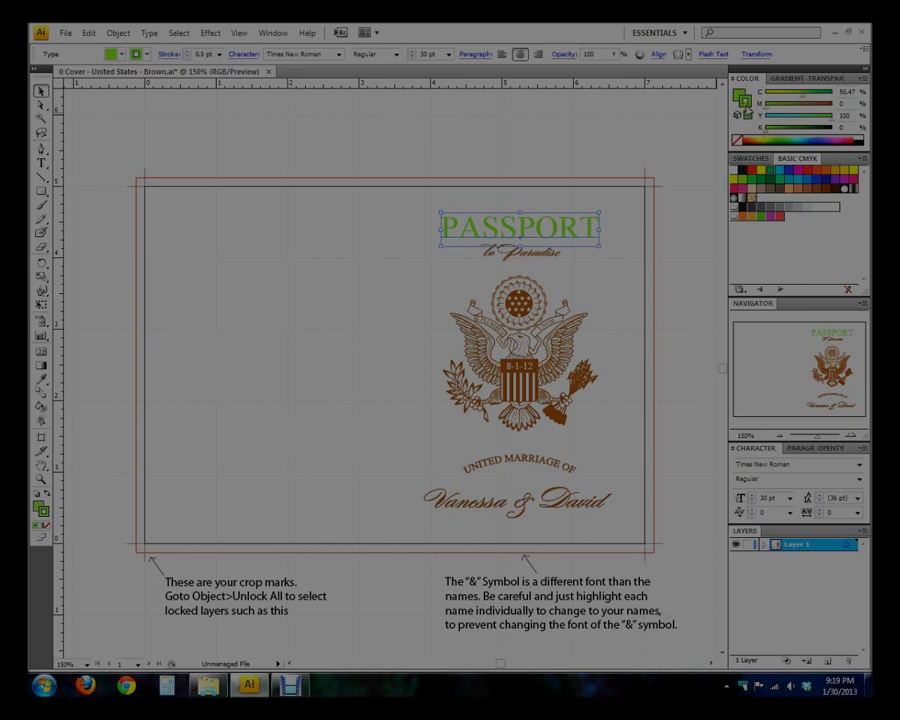
double_click(745, 101)
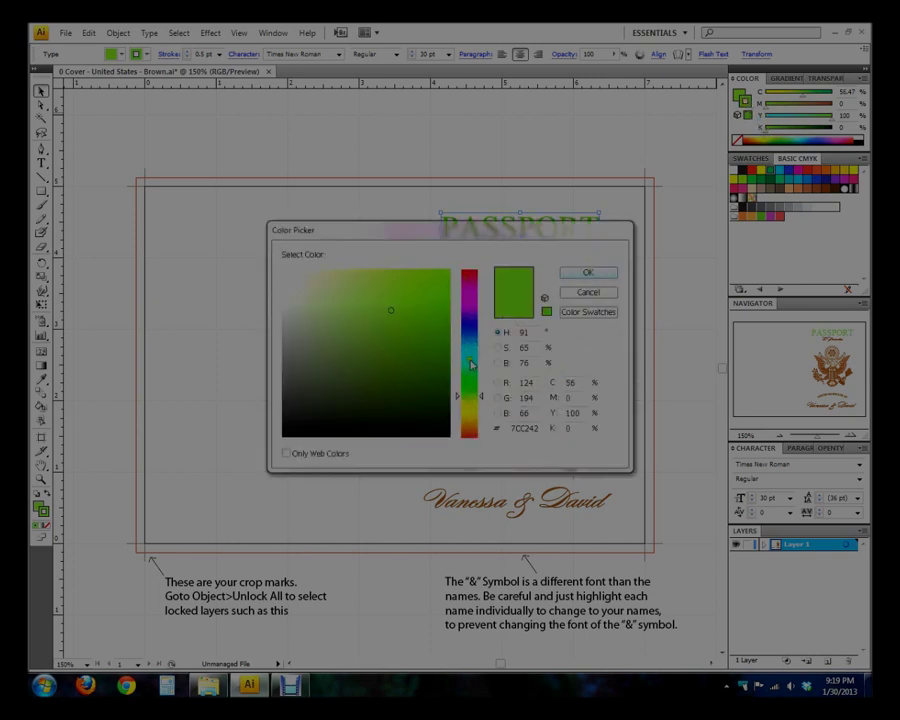
mouse_move(471, 366)
mouse_down()
mouse_move(476, 372)
mouse_move(480, 291)
mouse_move(484, 364)
mouse_up()
click(418, 333)
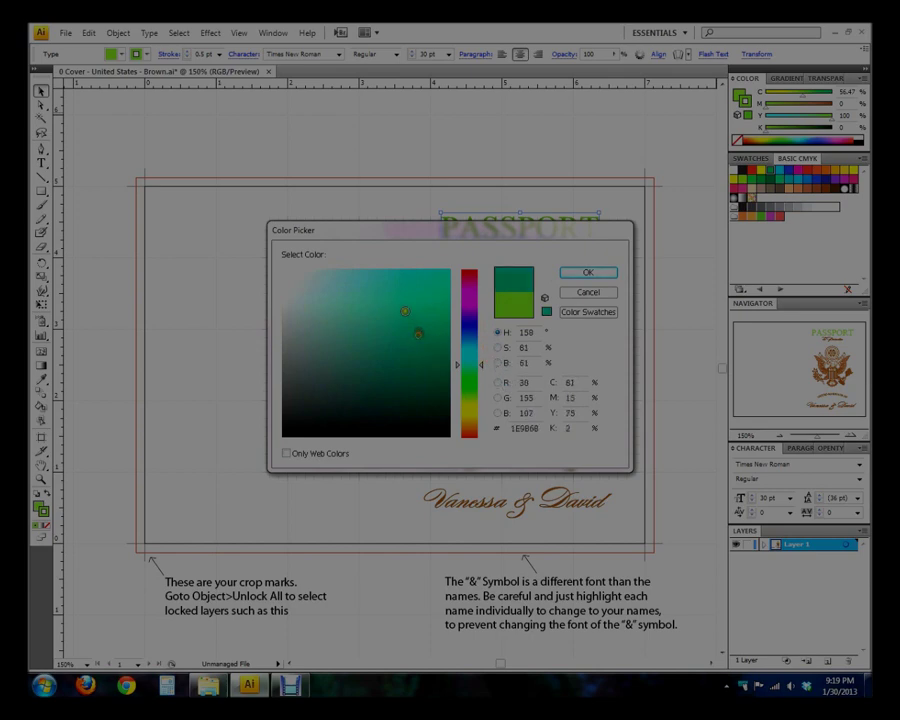
mouse_move(404, 311)
mouse_down()
mouse_move(388, 297)
mouse_move(350, 318)
mouse_up()
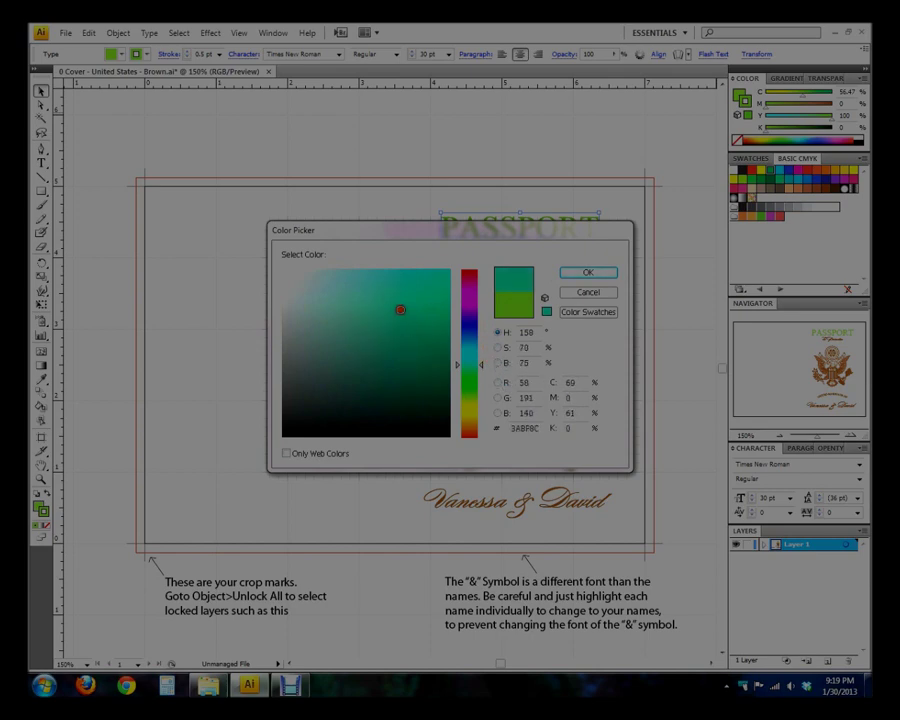
click(576, 272)
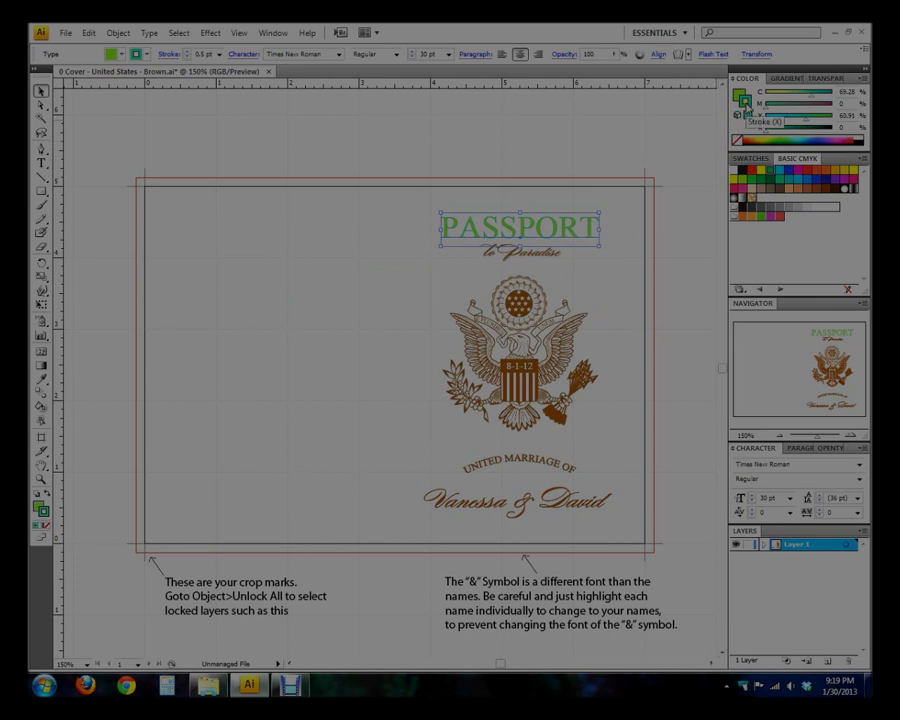
click(862, 137)
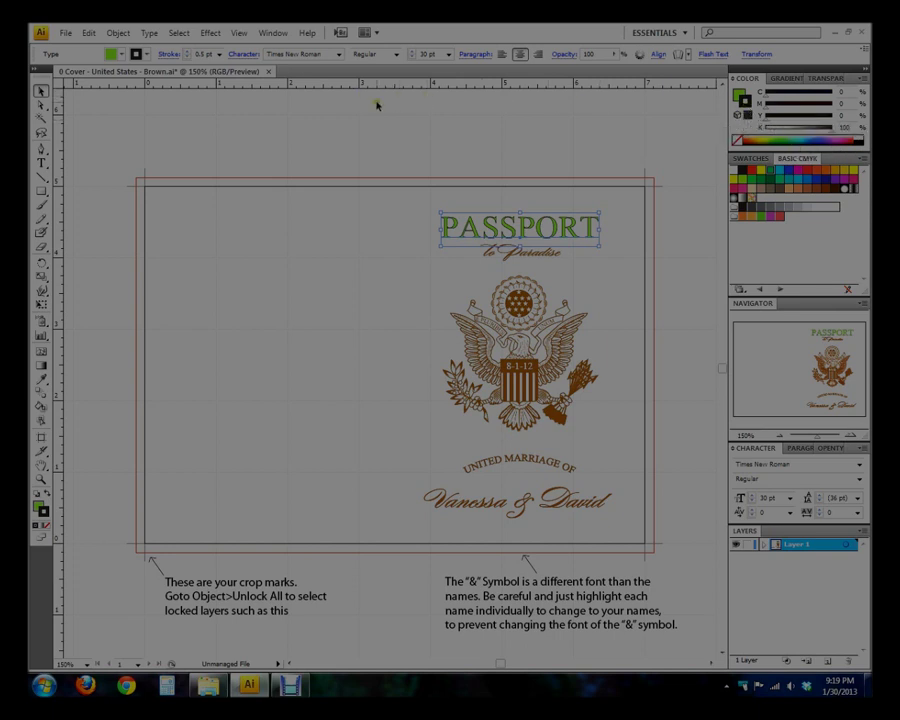
Try 2 pt, 0.5 pt and 3 pt stroke weights on the PASSPORT black outline.
click(220, 55)
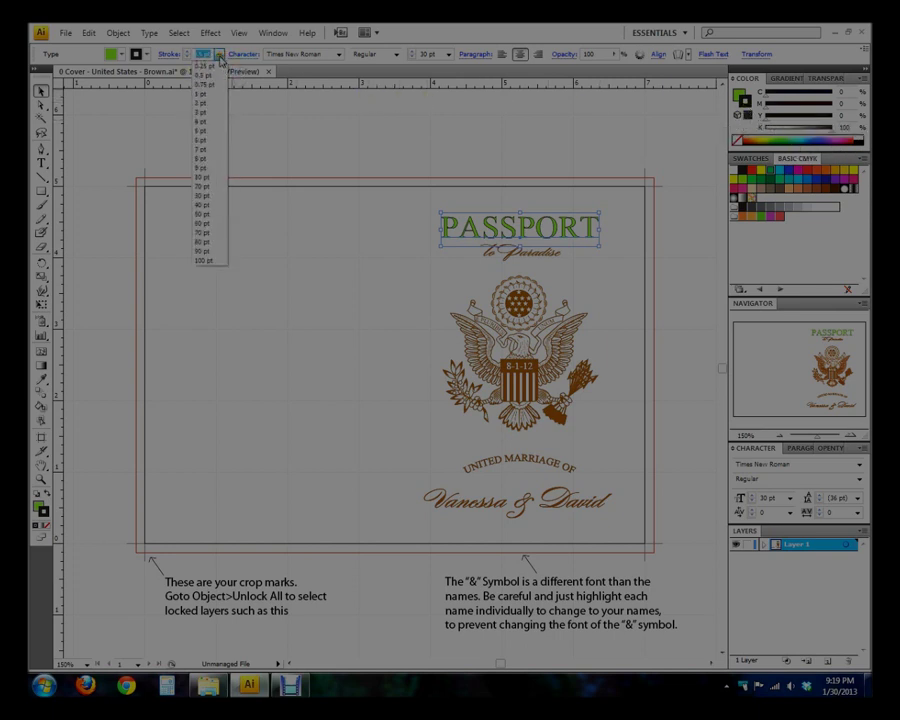
click(205, 103)
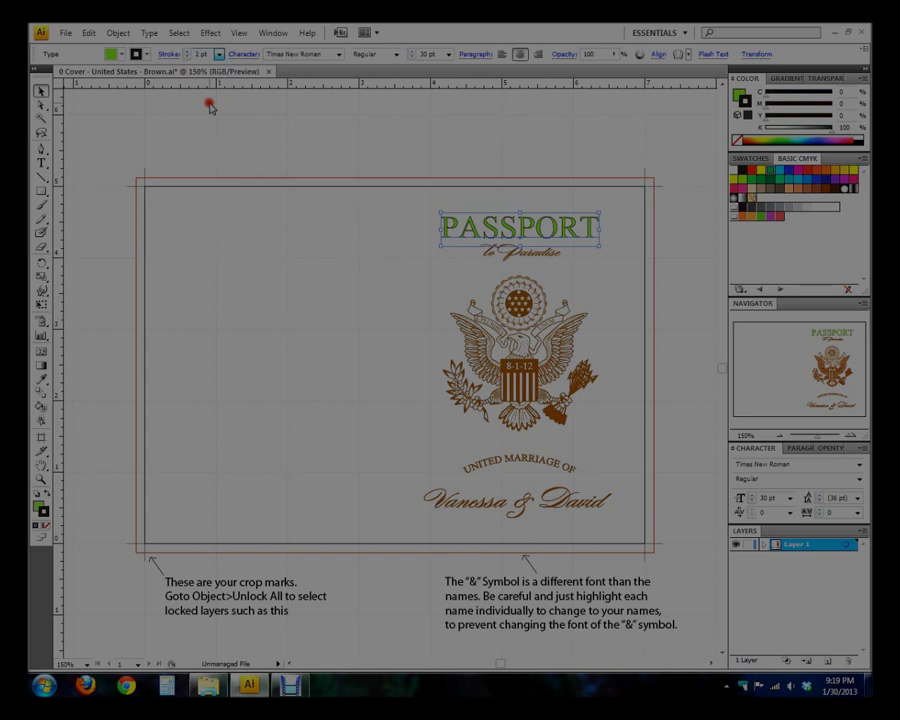
click(220, 55)
click(215, 80)
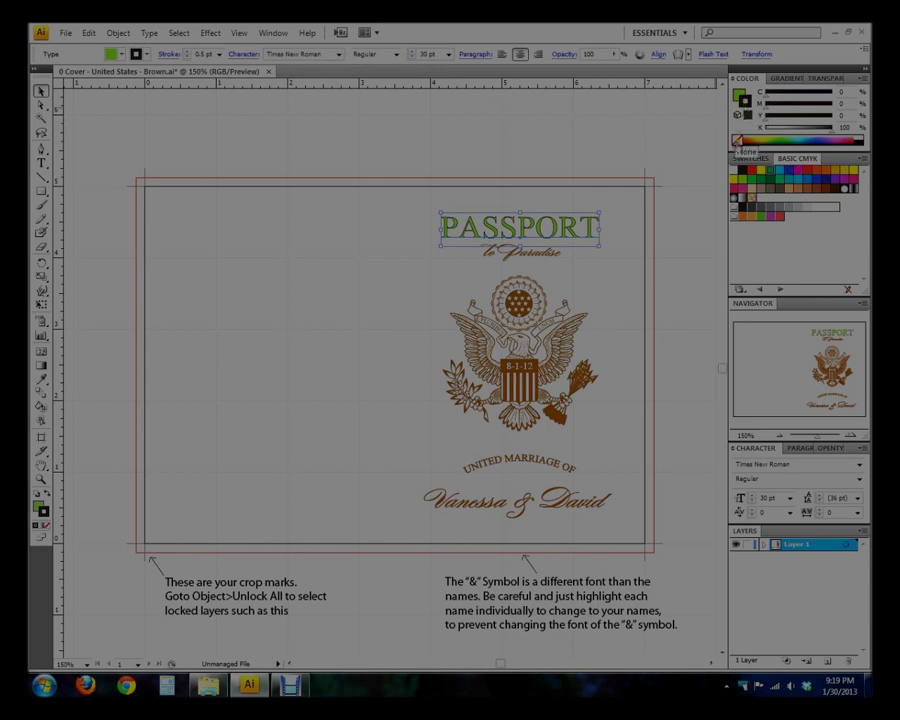
click(738, 141)
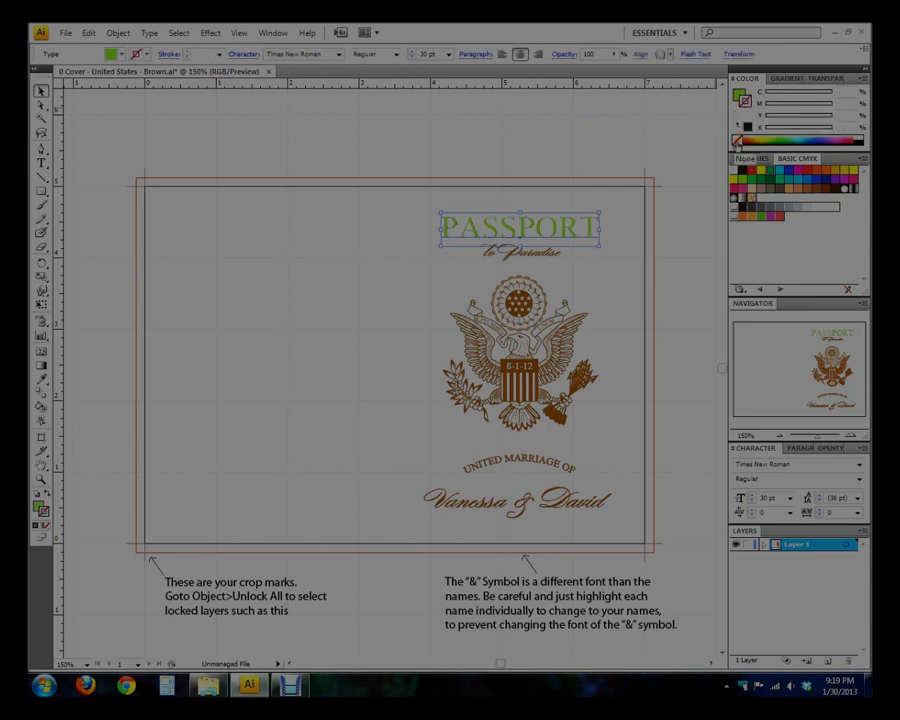
click(218, 56)
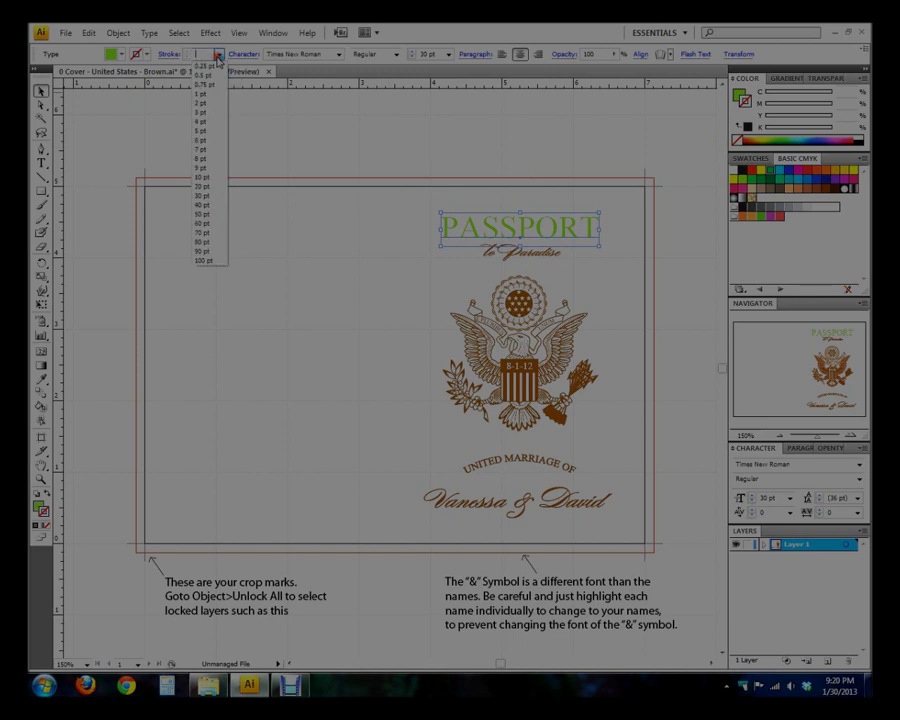
click(218, 57)
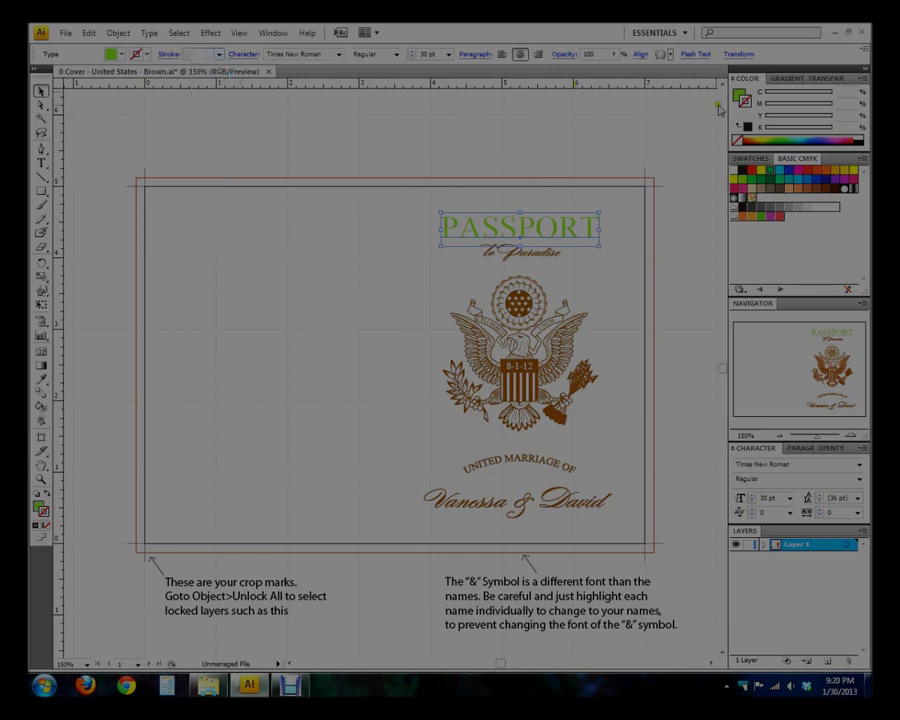
click(218, 57)
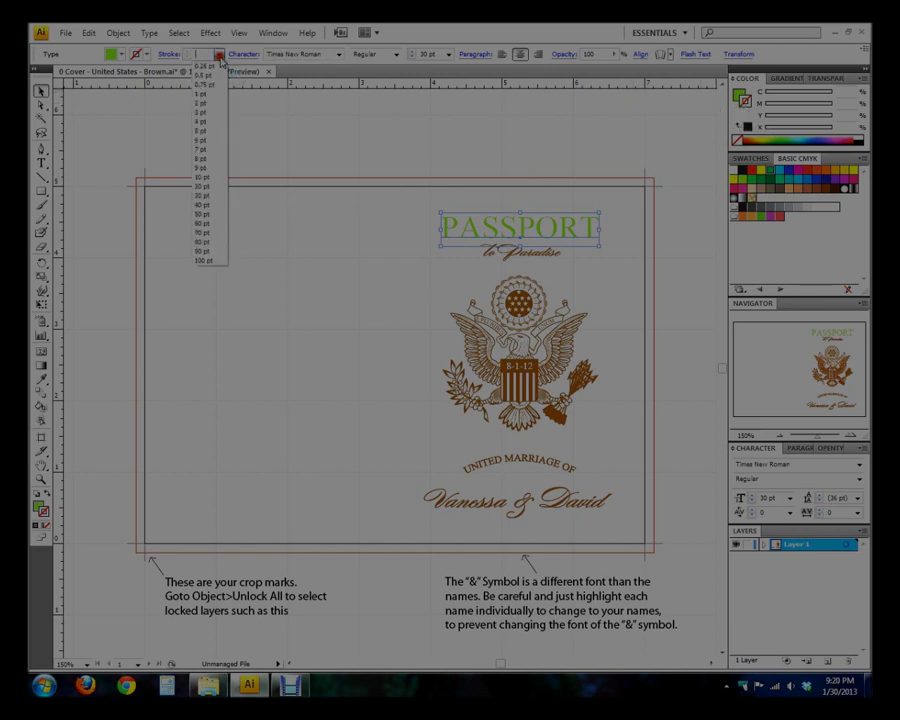
click(216, 109)
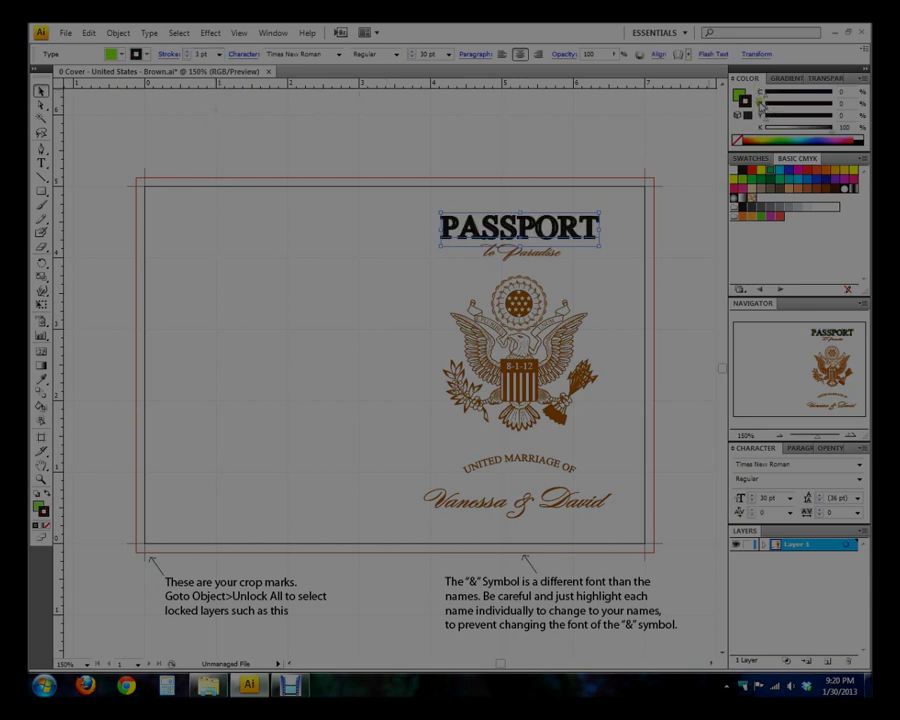
Set the PASSPORT fill to None, thin its outline to 1 pt, and deselect it.
click(740, 94)
click(737, 141)
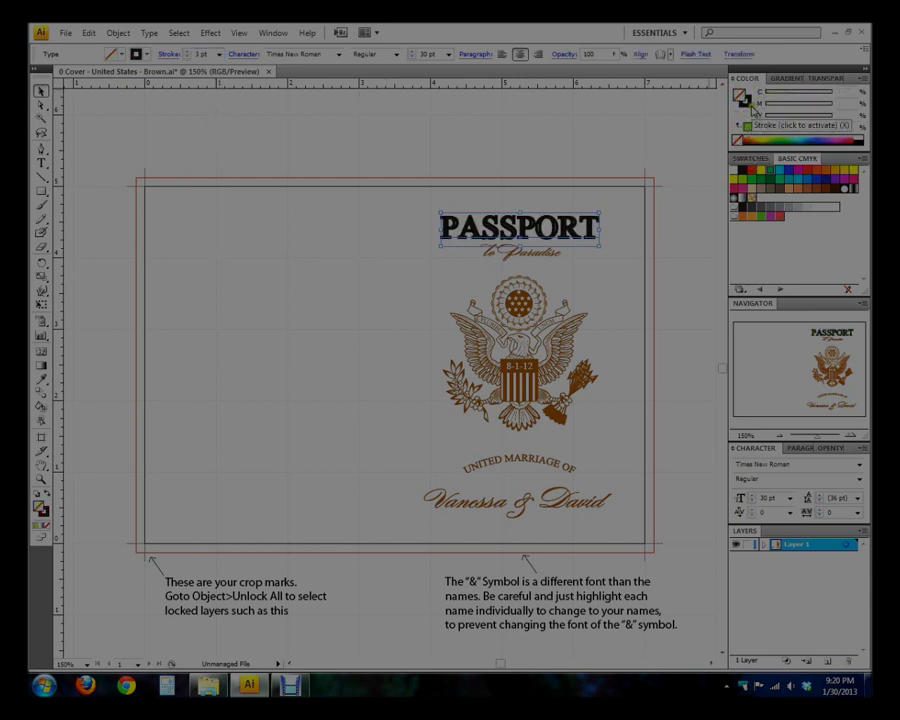
click(749, 106)
click(219, 54)
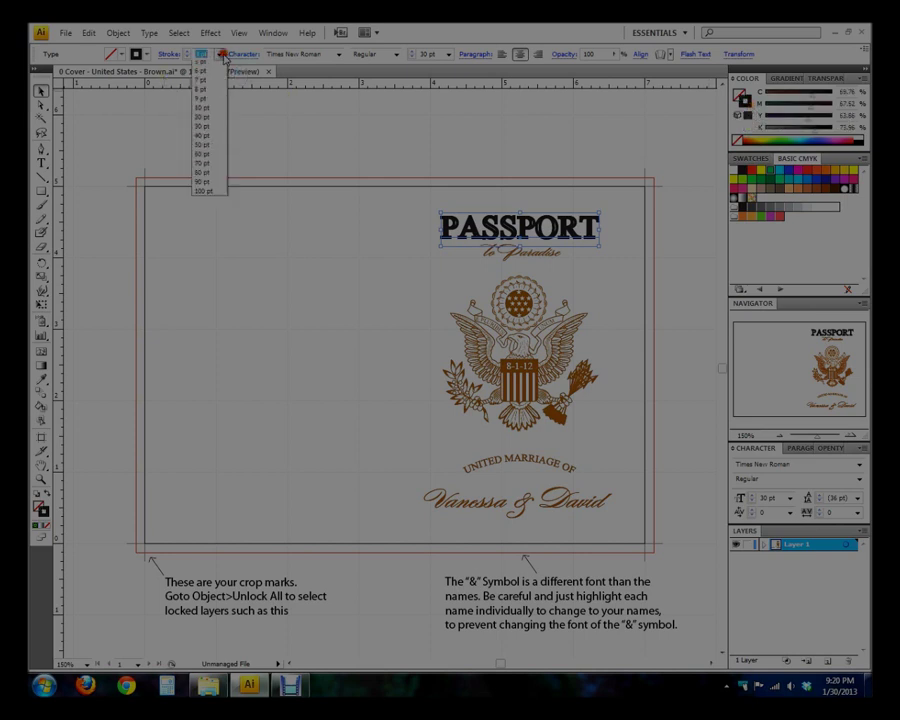
click(209, 94)
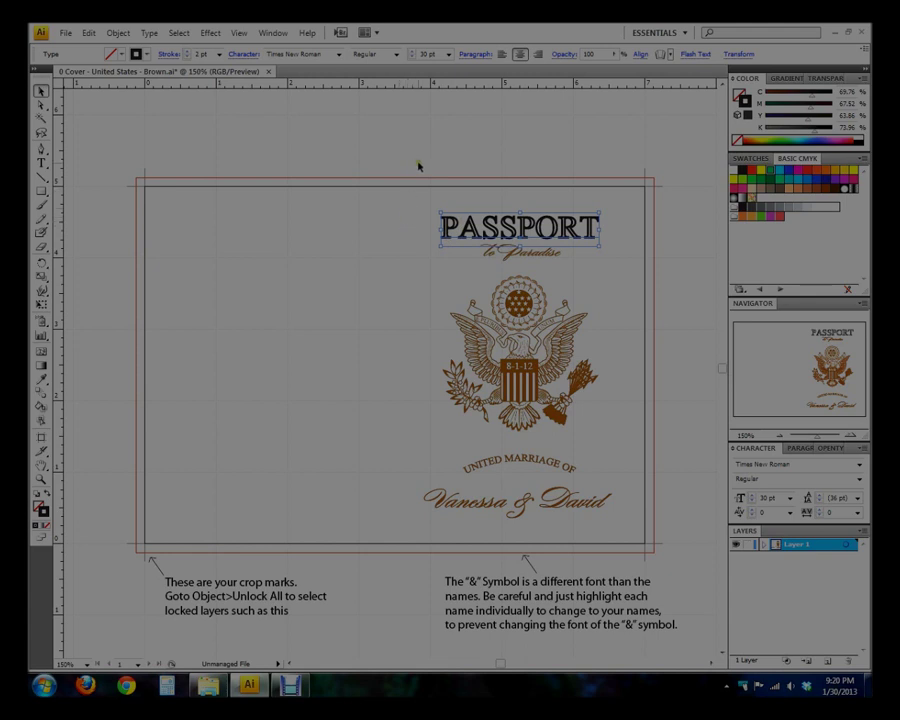
click(520, 146)
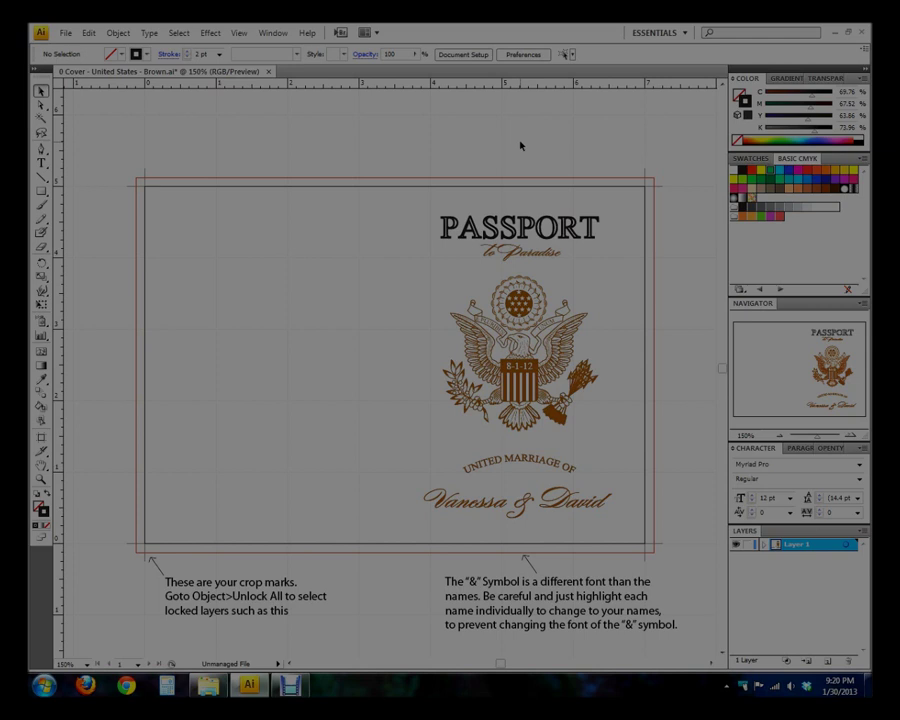
Undo three times to restore PASSPORT's original brown fill, then deselect it.
key(ctrl+z)
key(ctrl+z)
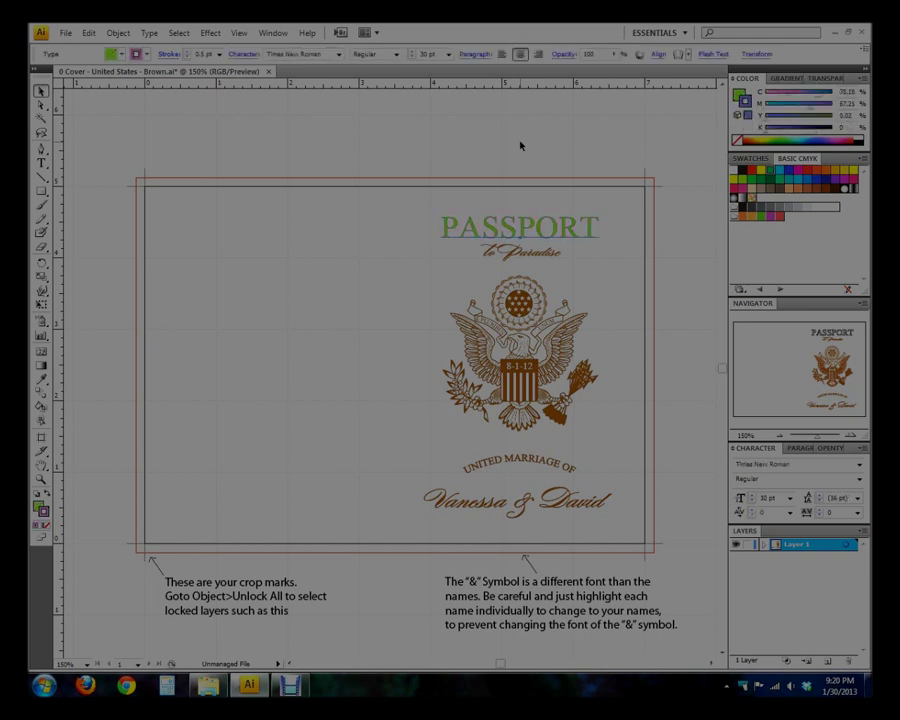
key(ctrl+z)
key(ctrl+z)
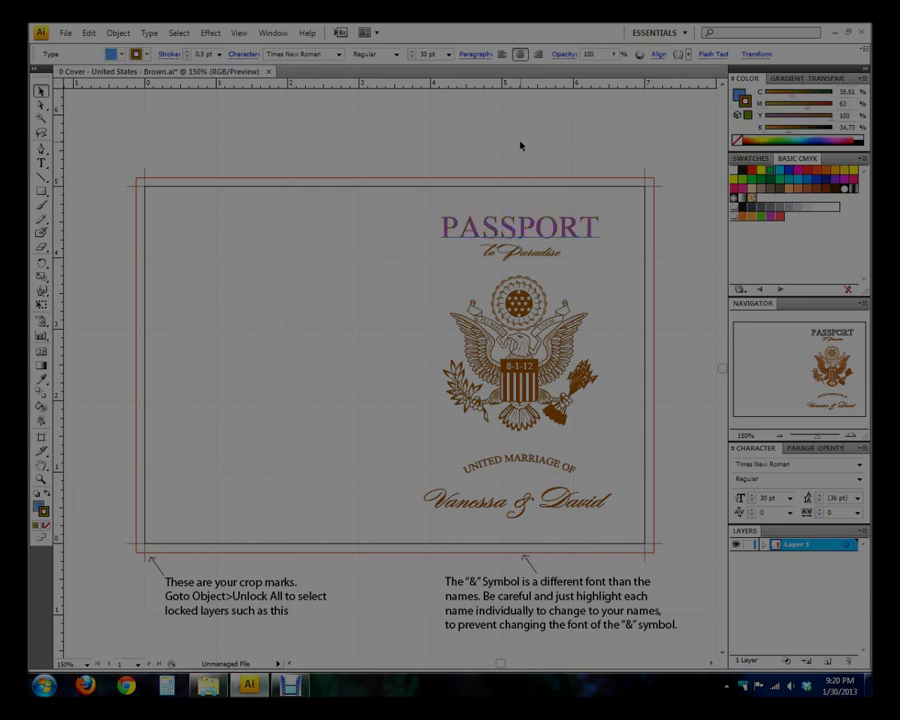
key(ctrl+z)
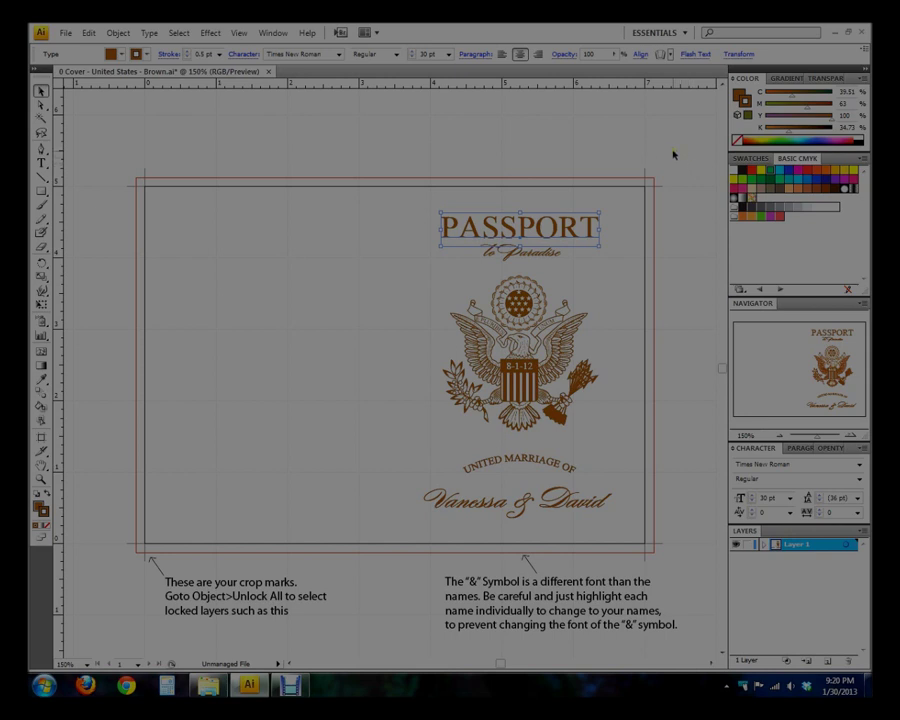
click(647, 146)
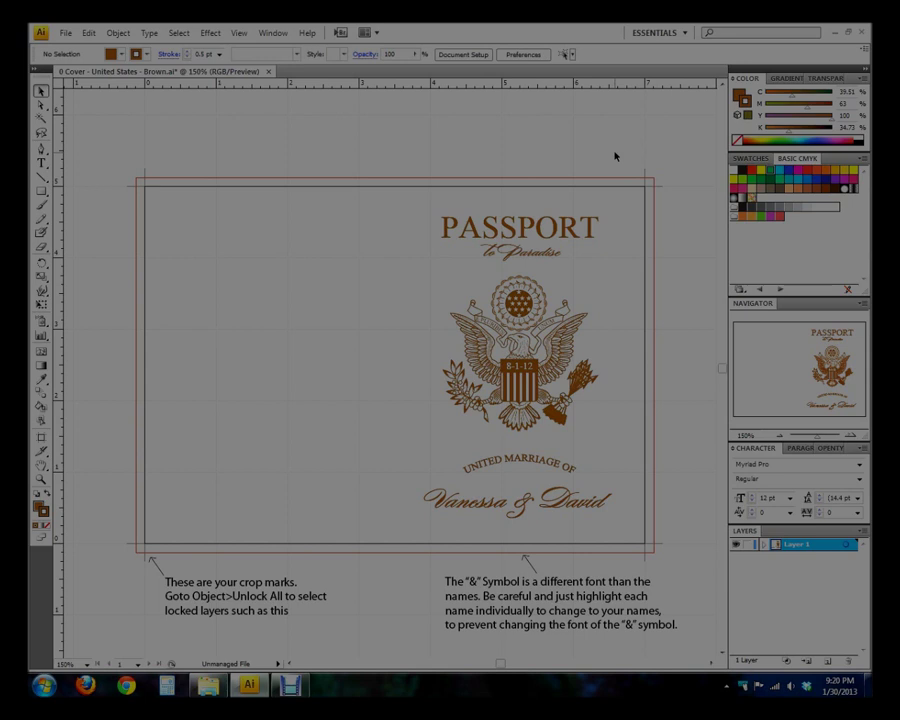
click(615, 155)
Mix a softened magenta-pink, BC4AB1, as the fill colour in the Color Picker.
double_click(740, 96)
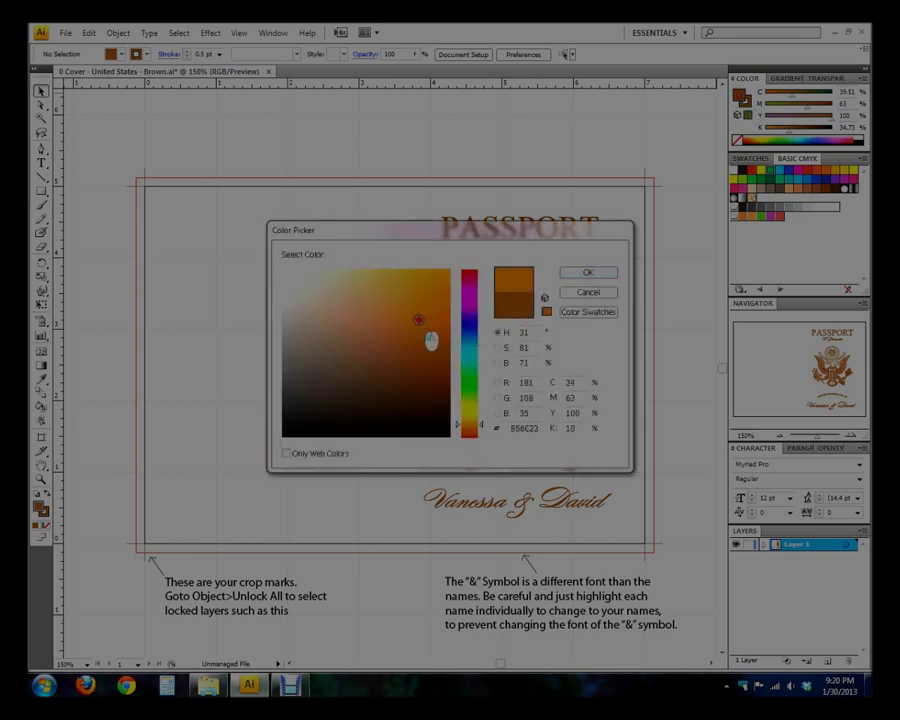
click(471, 294)
mouse_move(476, 297)
mouse_down()
mouse_move(471, 353)
mouse_move(470, 297)
mouse_up()
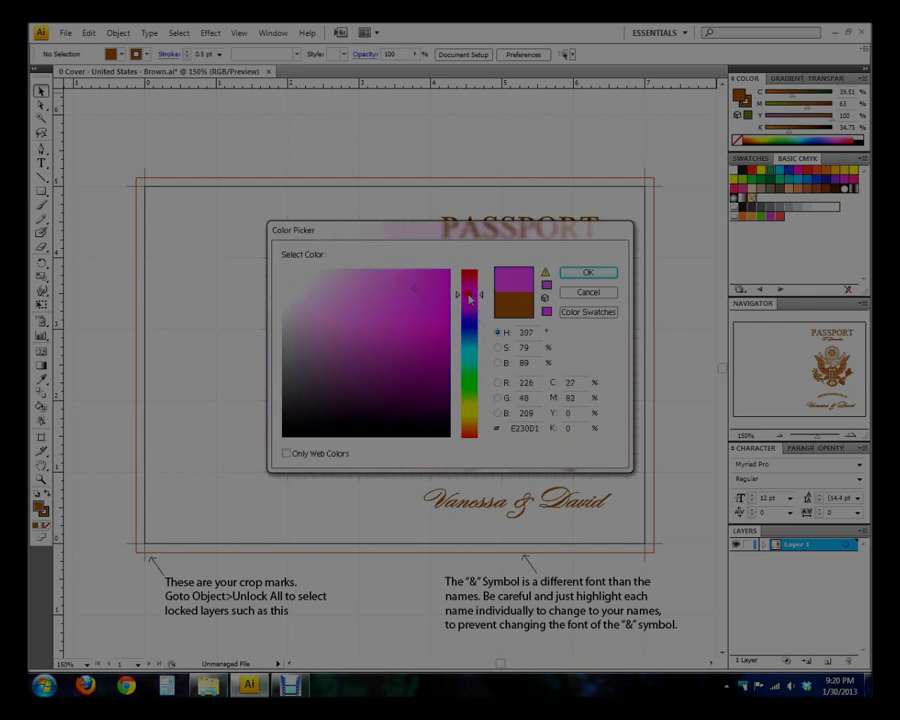
drag(399, 299, 379, 302)
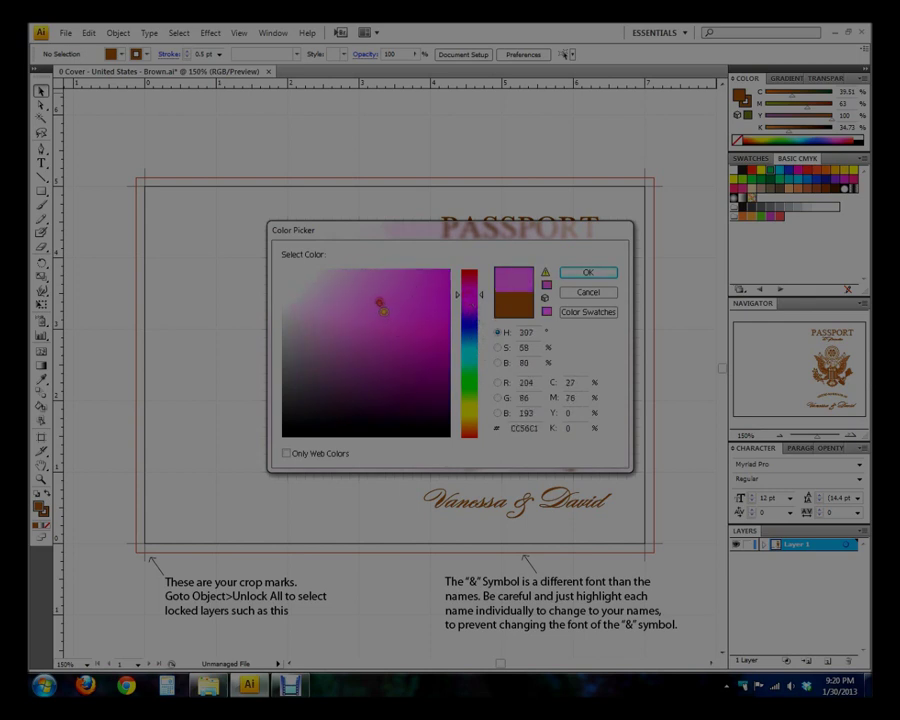
click(589, 273)
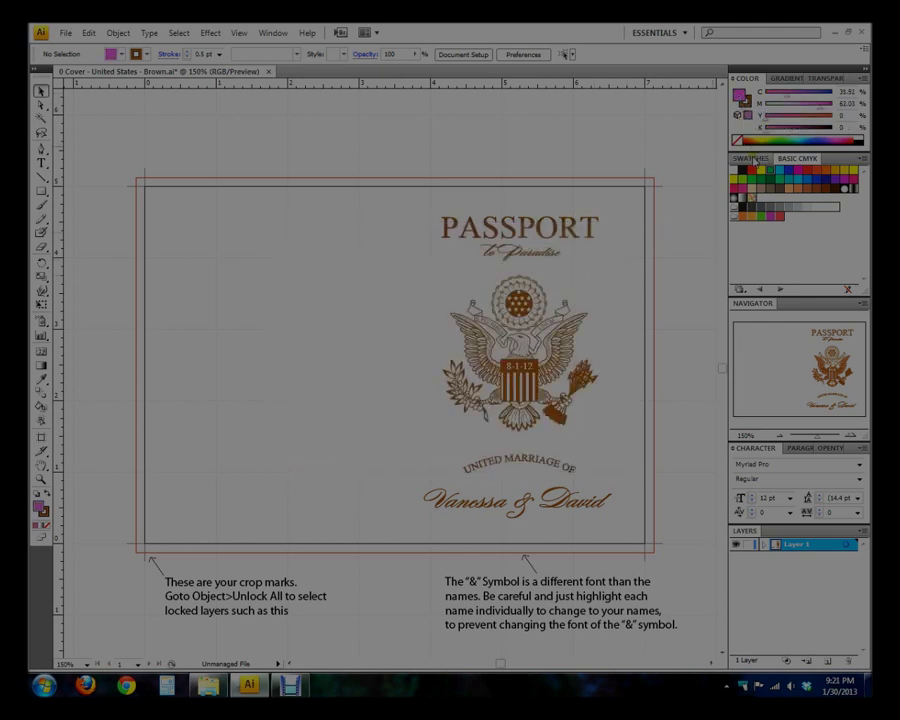
Drag the BC4AB1 pink fill into the document swatches to create a new swatch.
click(754, 160)
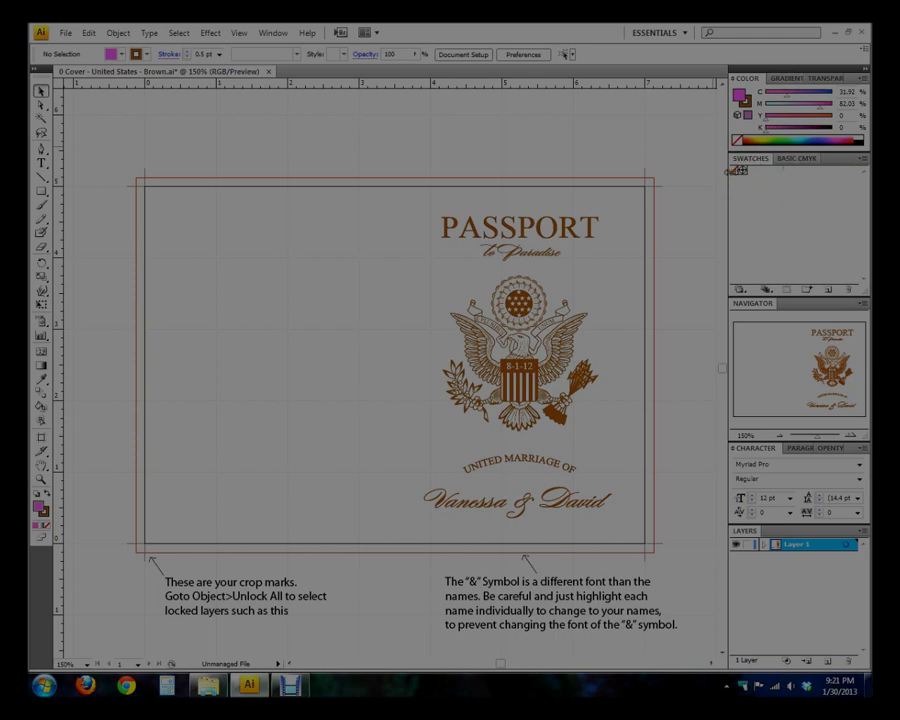
click(271, 33)
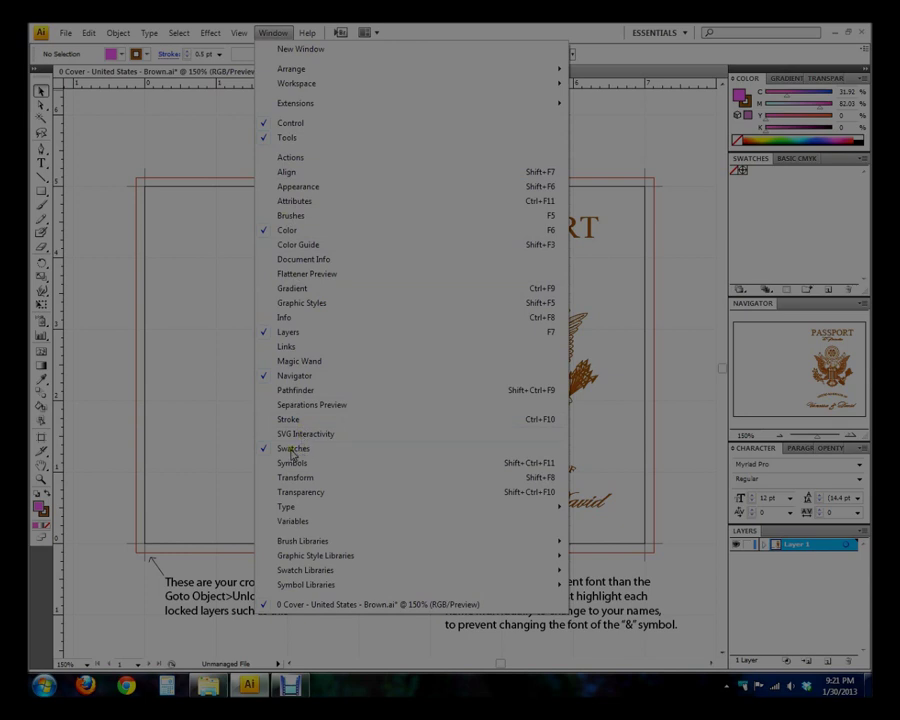
click(582, 29)
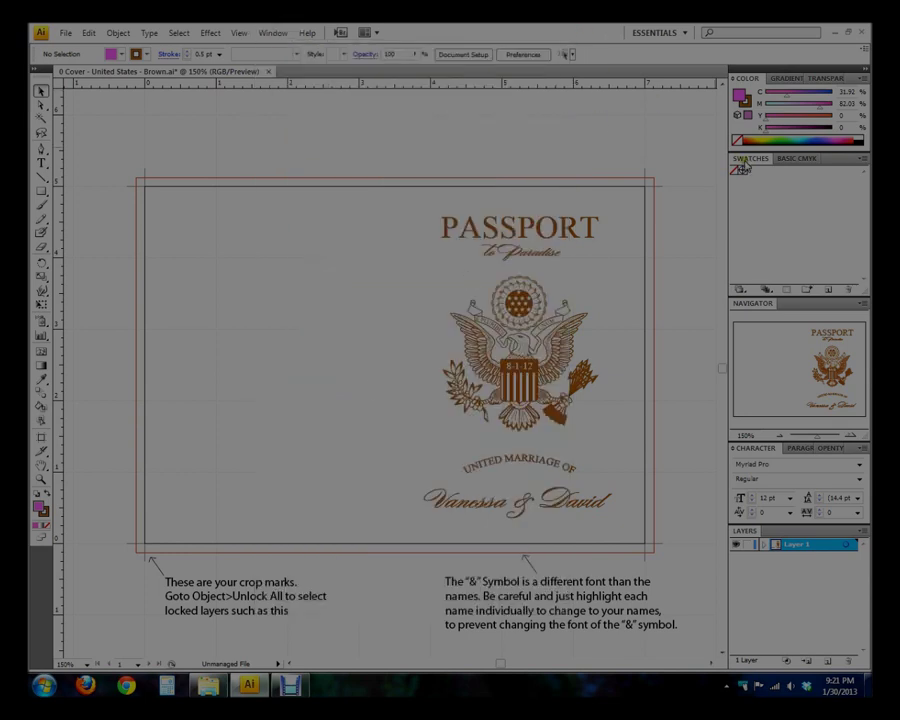
mouse_move(745, 166)
mouse_down()
mouse_move(414, 140)
mouse_move(560, 125)
mouse_move(740, 166)
mouse_up()
drag(741, 99, 762, 185)
click(518, 238)
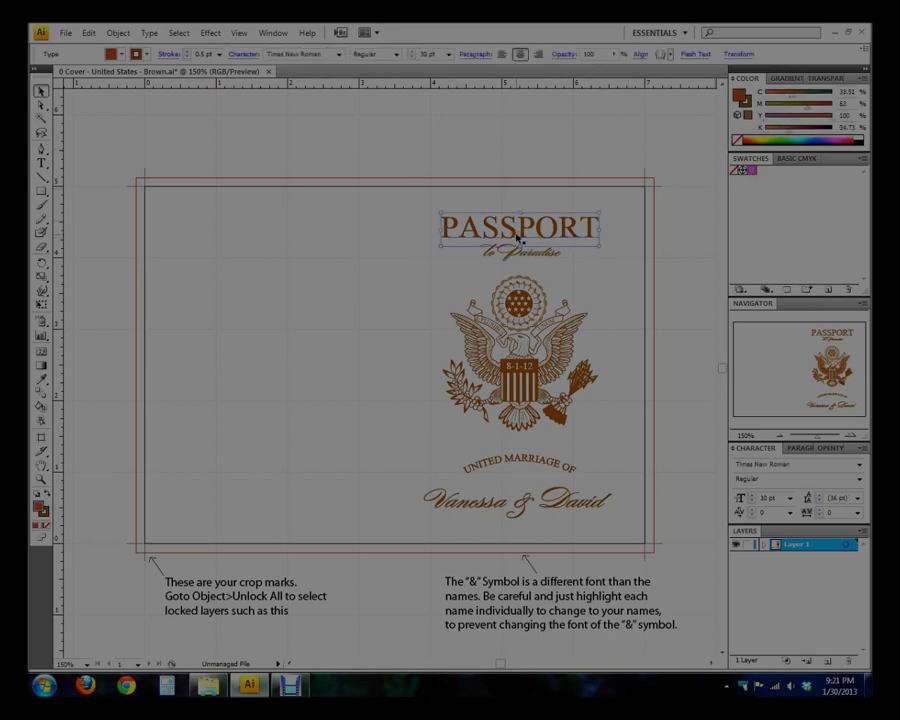
Fill PASSPORT, the 'to Paradise' line, and the names and UNITED MARRIAGE OF lines with pink.
click(751, 170)
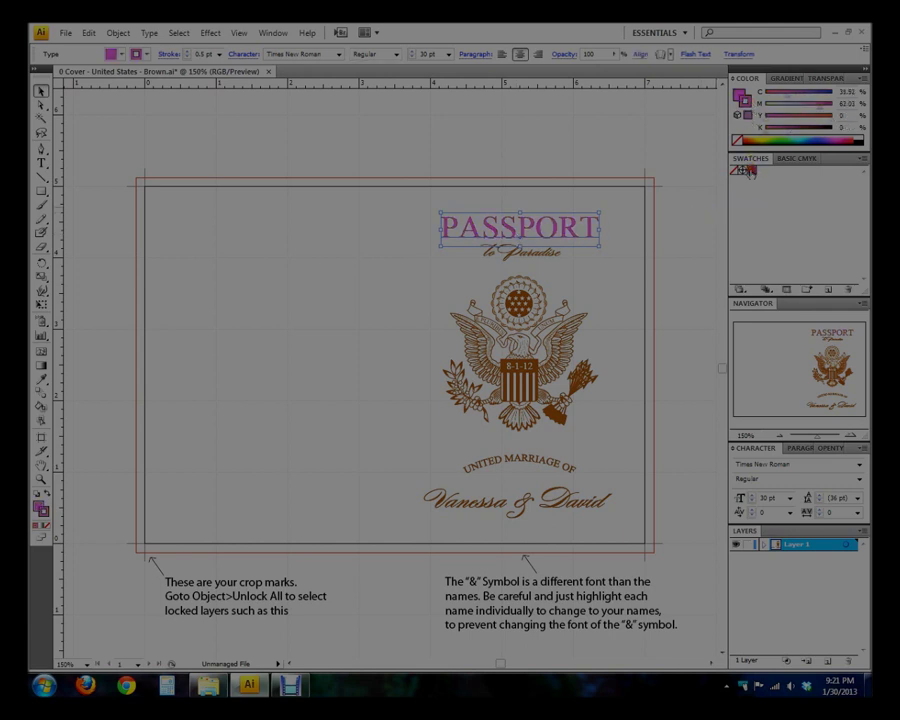
click(522, 252)
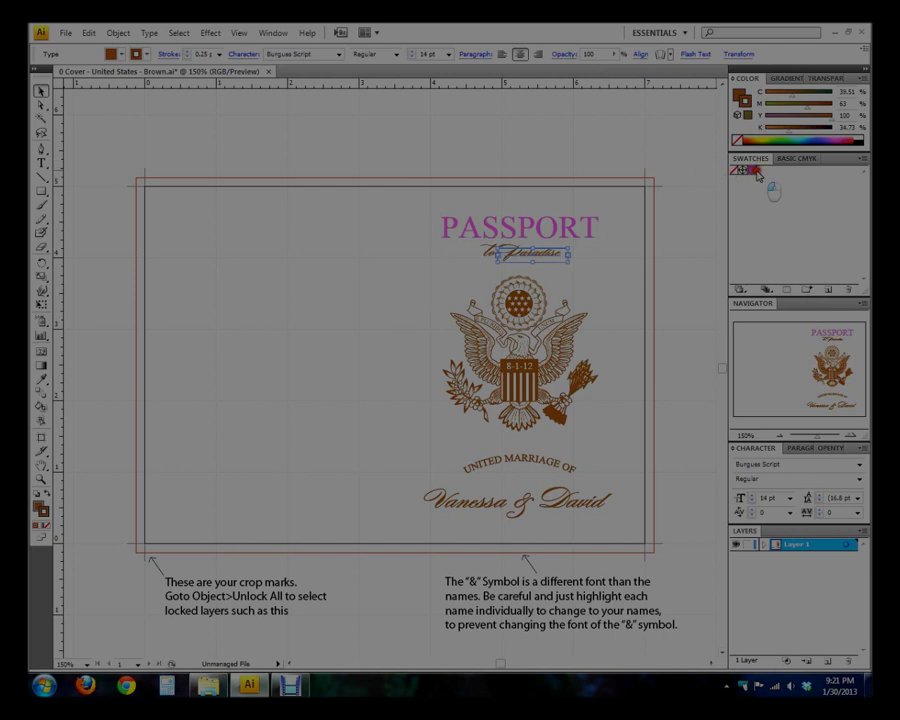
click(739, 95)
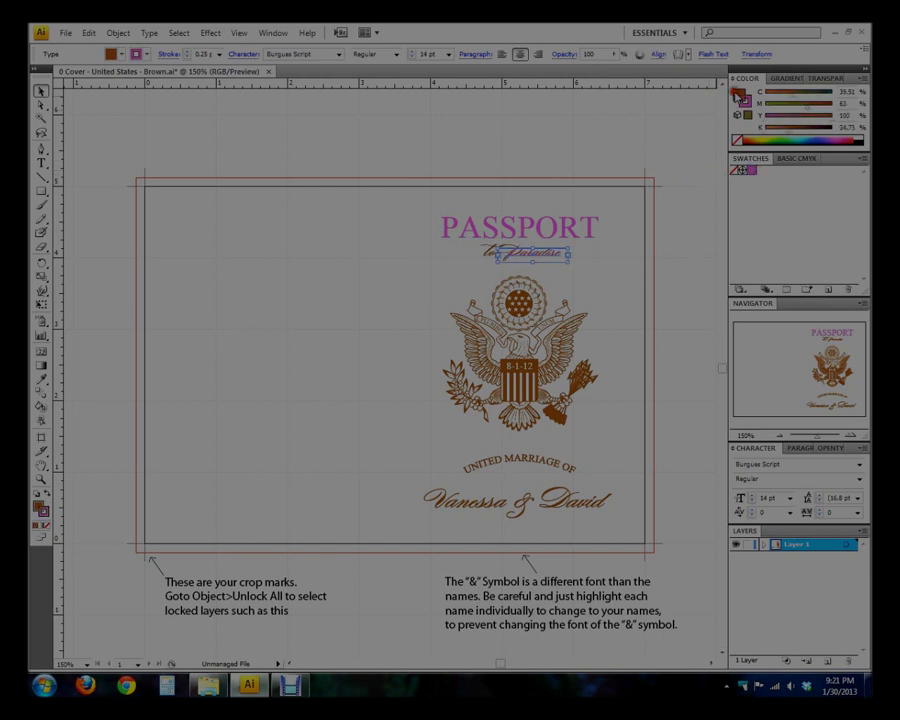
click(752, 170)
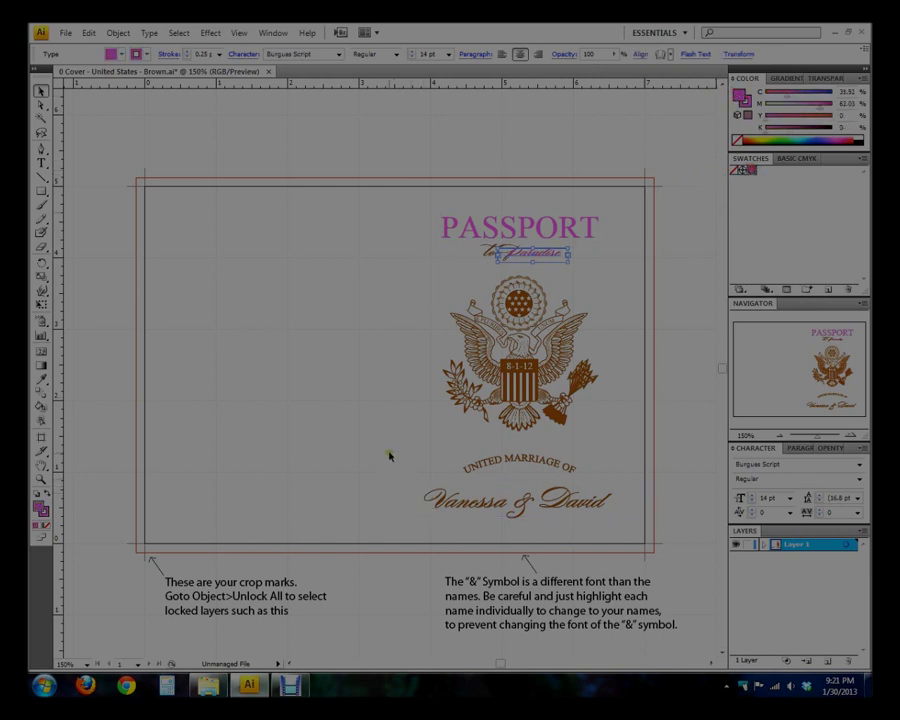
click(633, 532)
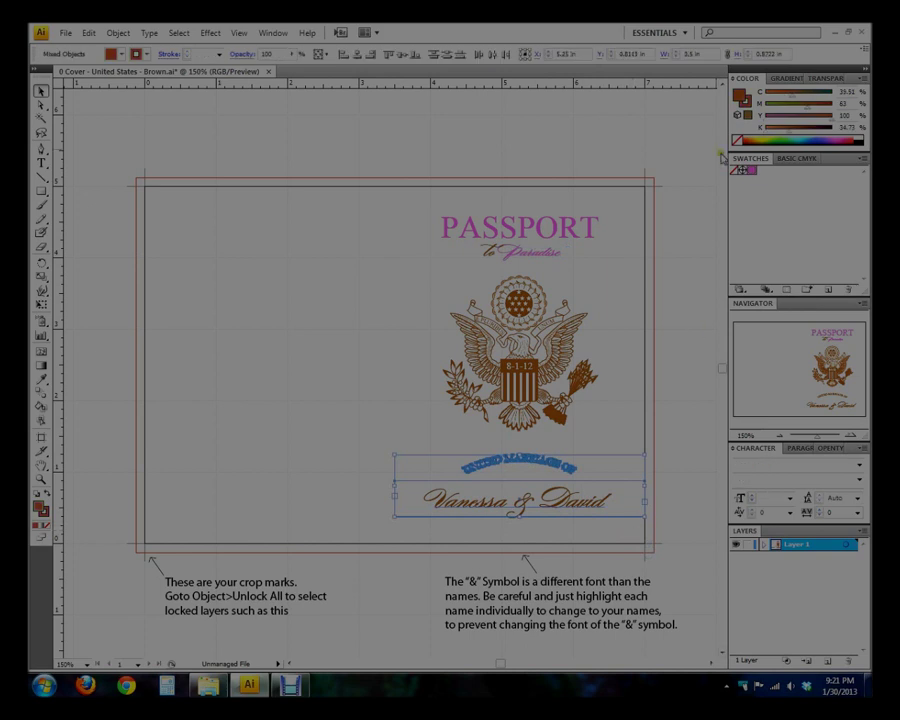
click(750, 172)
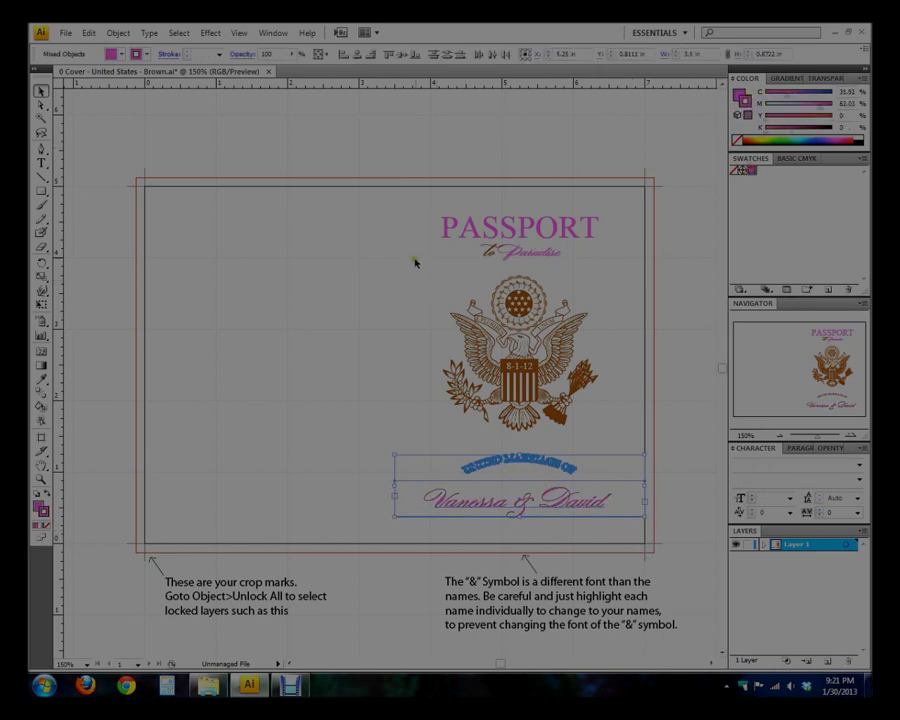
Highlight the word 'to' and give it a magenta-pink outline and fill, then deselect.
double_click(488, 252)
drag(476, 252, 508, 252)
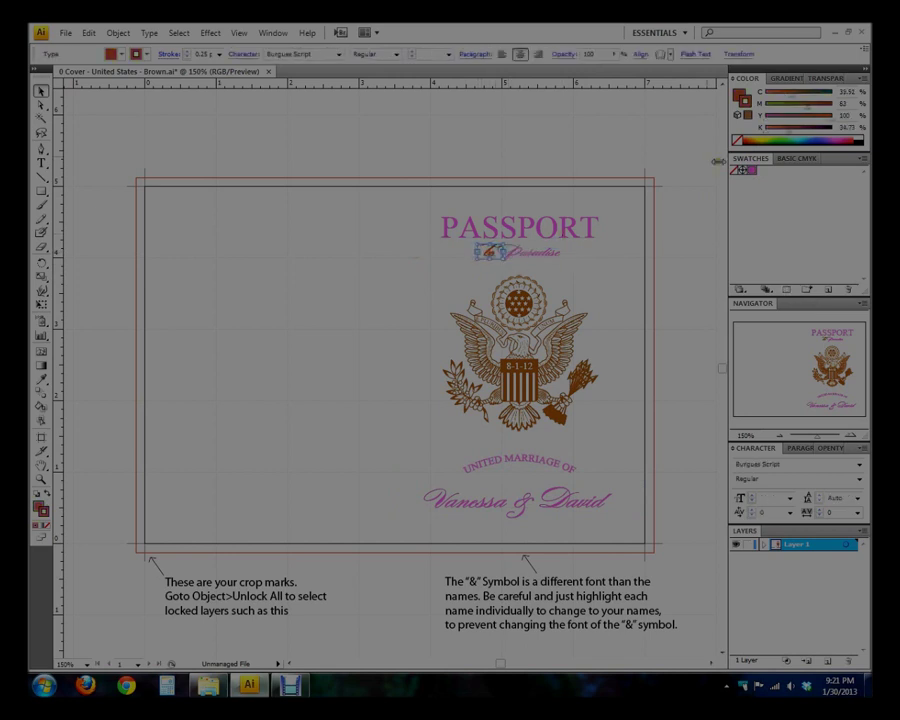
drag(752, 170, 747, 103)
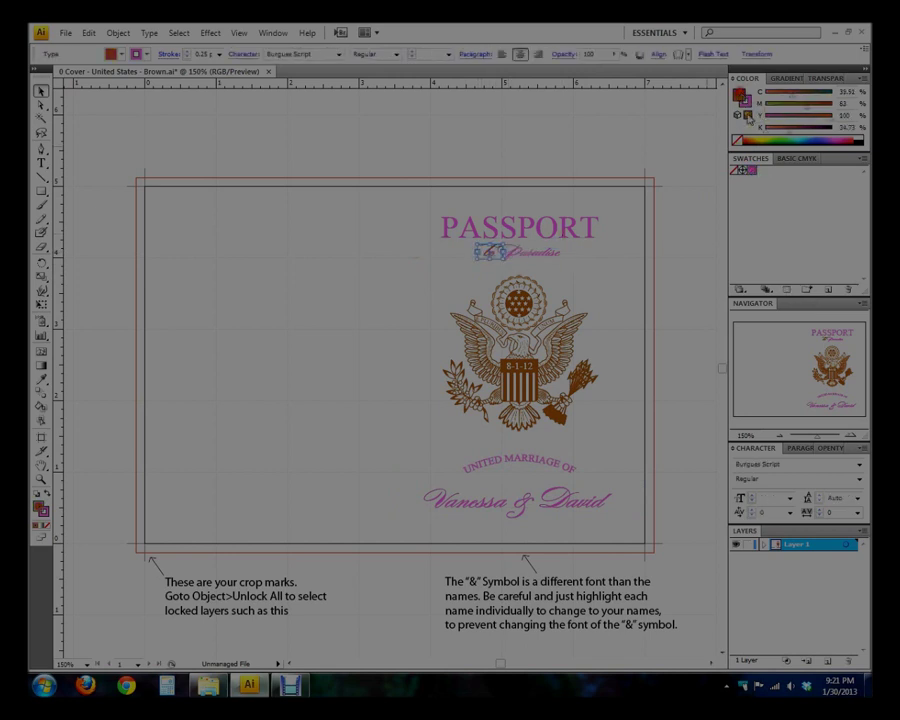
click(752, 170)
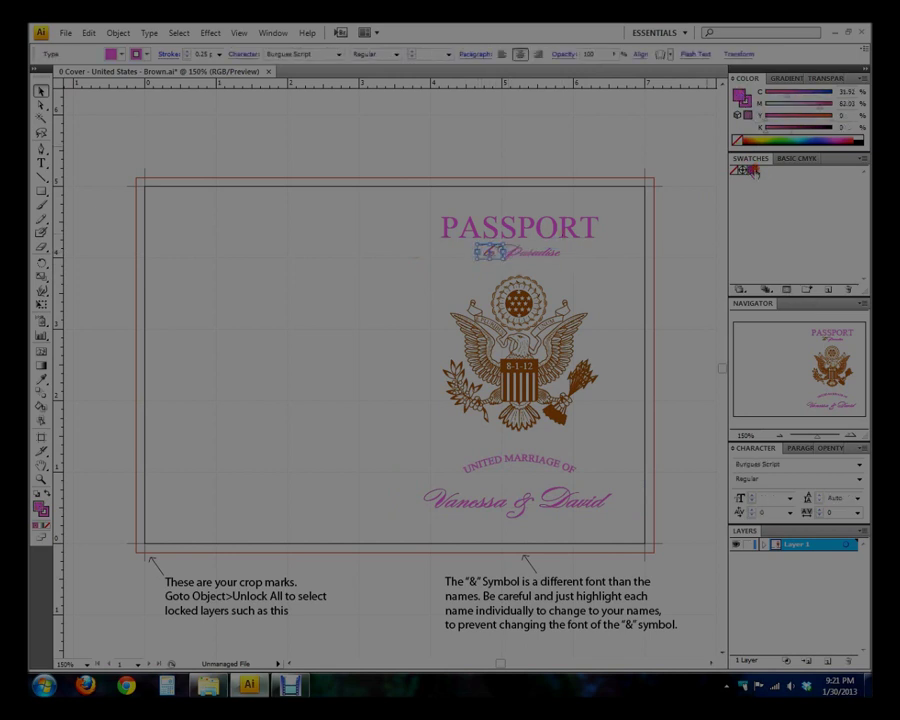
click(399, 211)
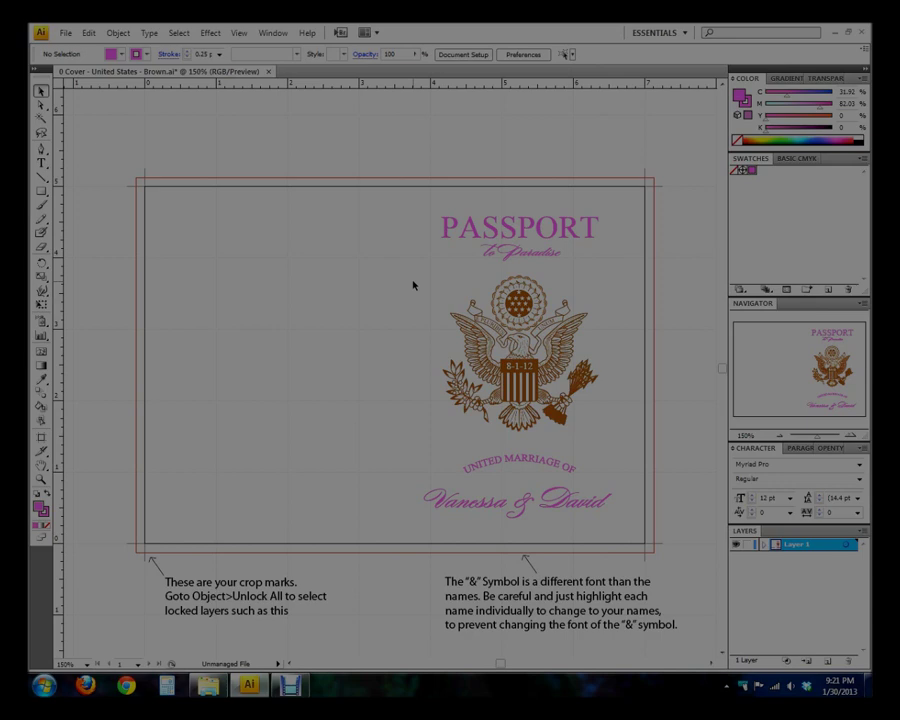
Zoom in to 300% on the eagle, enter its group in Isolation Mode, and select the star-field path.
ctrl+click(536, 374)
ctrl+click(536, 374)
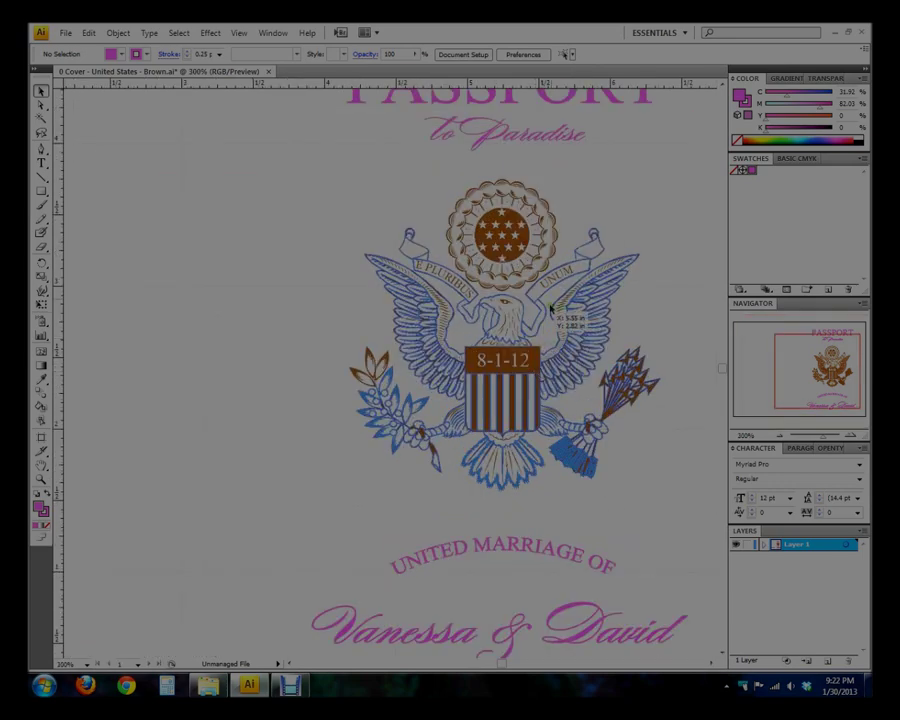
click(522, 235)
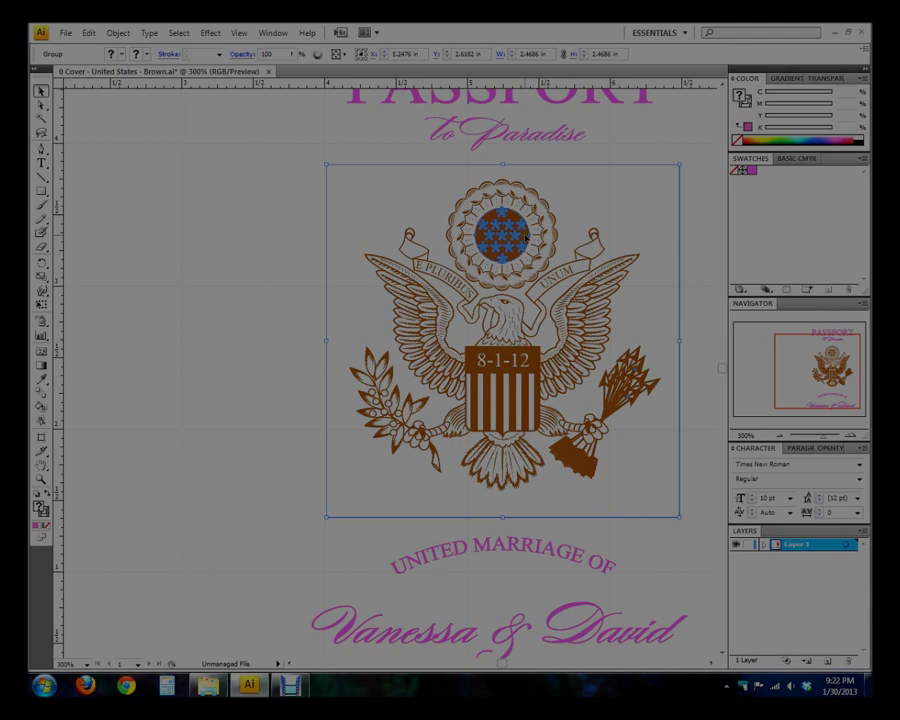
double_click(525, 237)
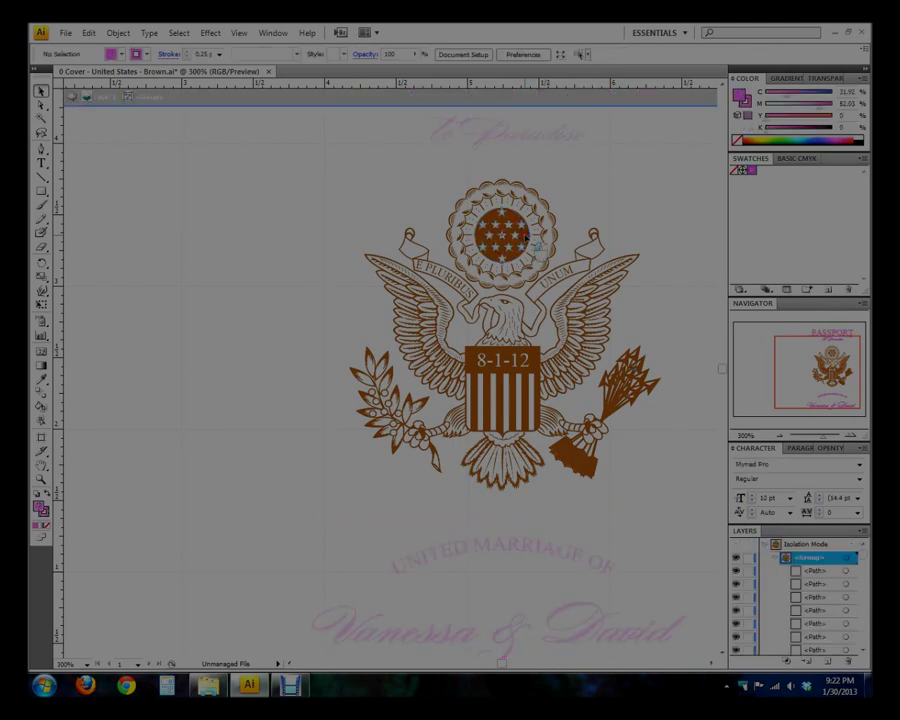
click(525, 237)
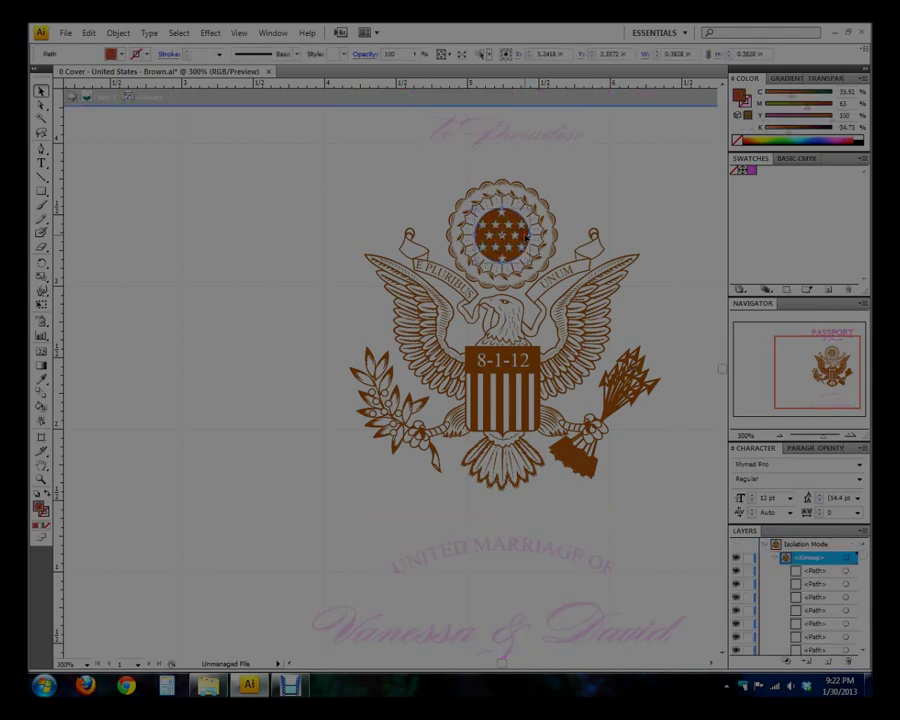
click(525, 210)
Select every shape sharing the star seal's brown fill and stroke and fill them pink.
click(178, 33)
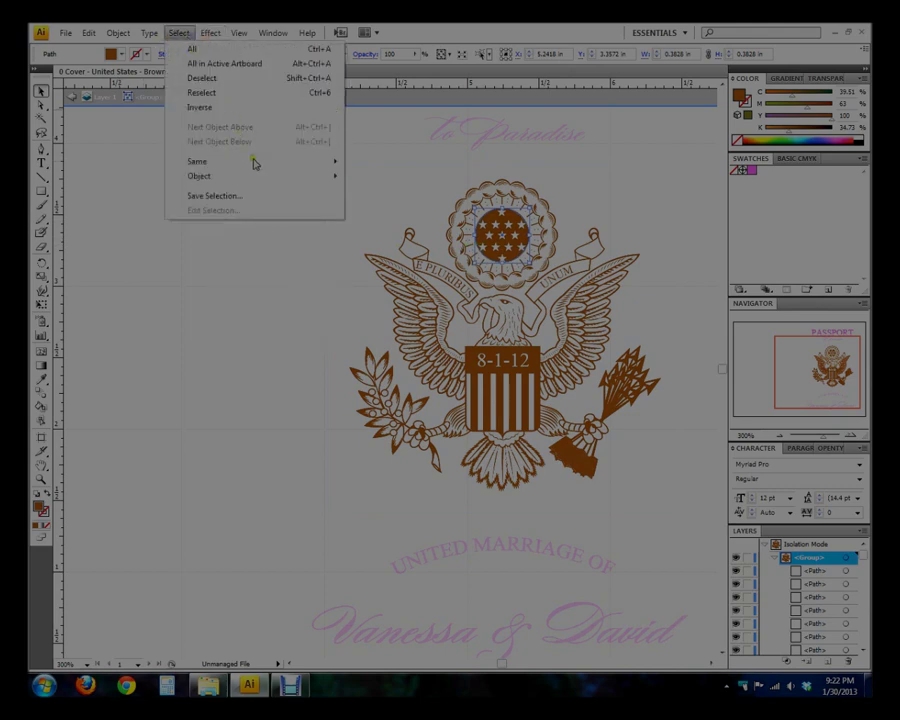
mouse_move(255, 161)
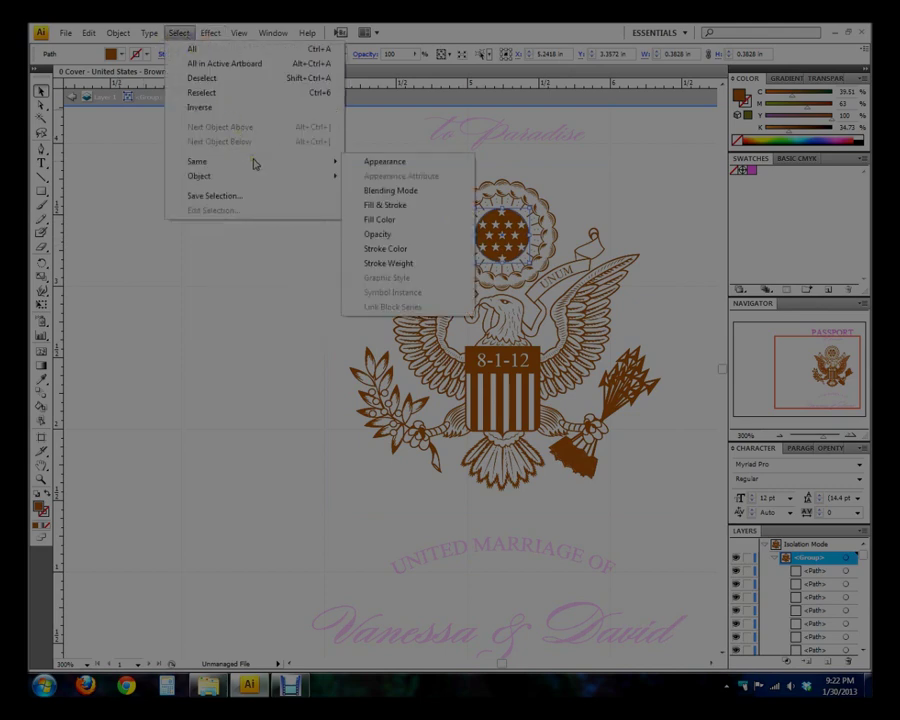
click(397, 206)
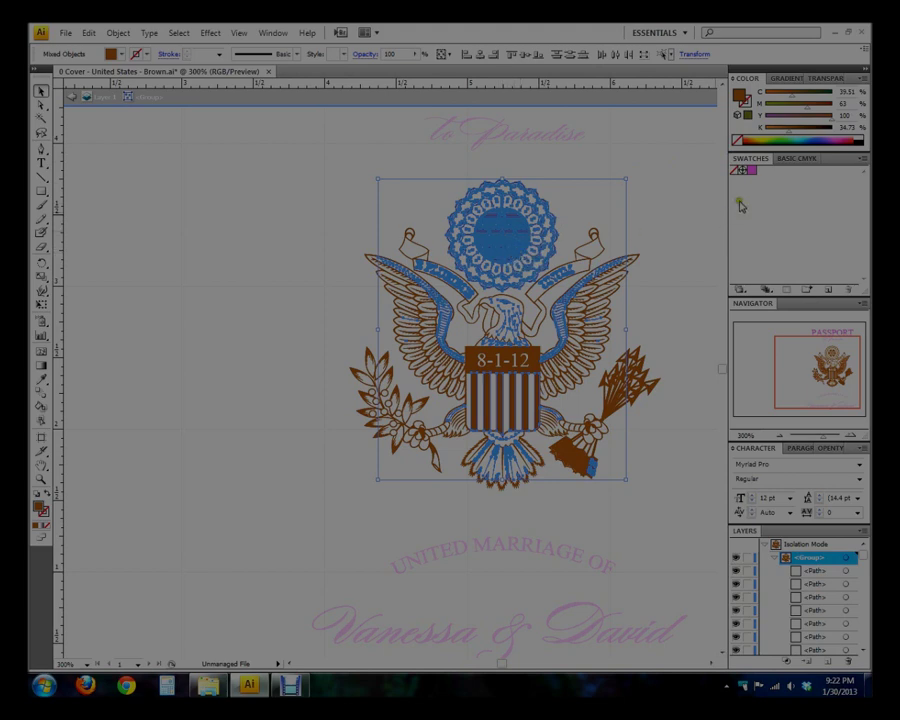
click(751, 171)
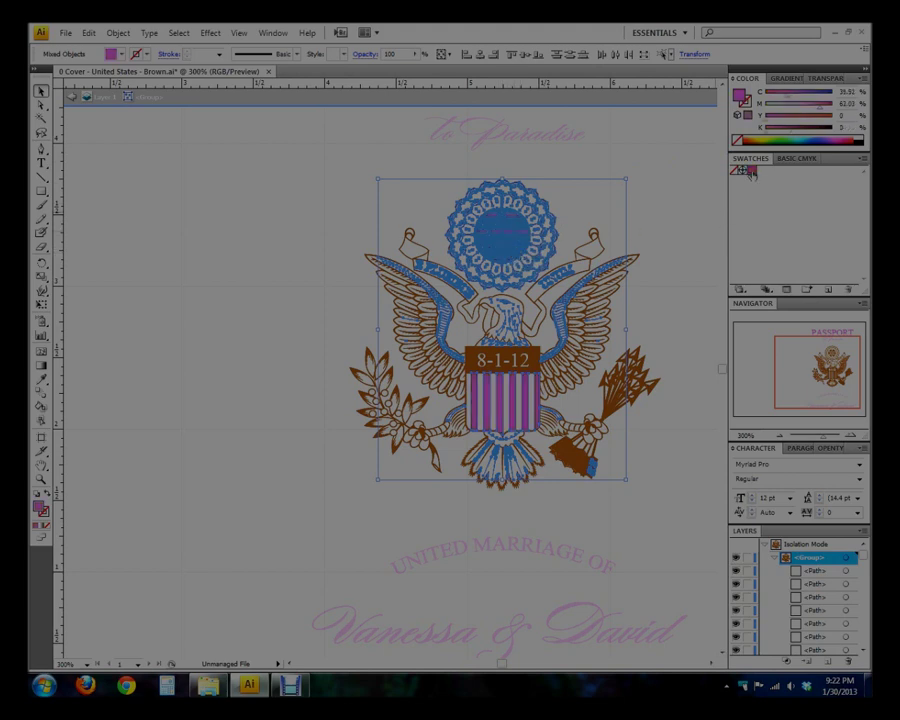
click(676, 194)
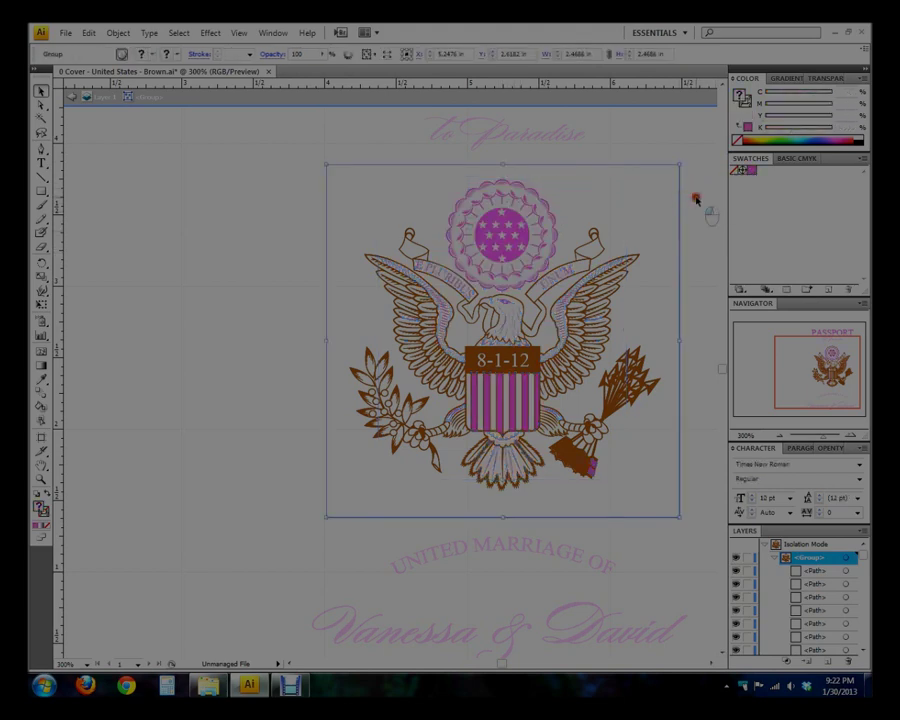
click(697, 199)
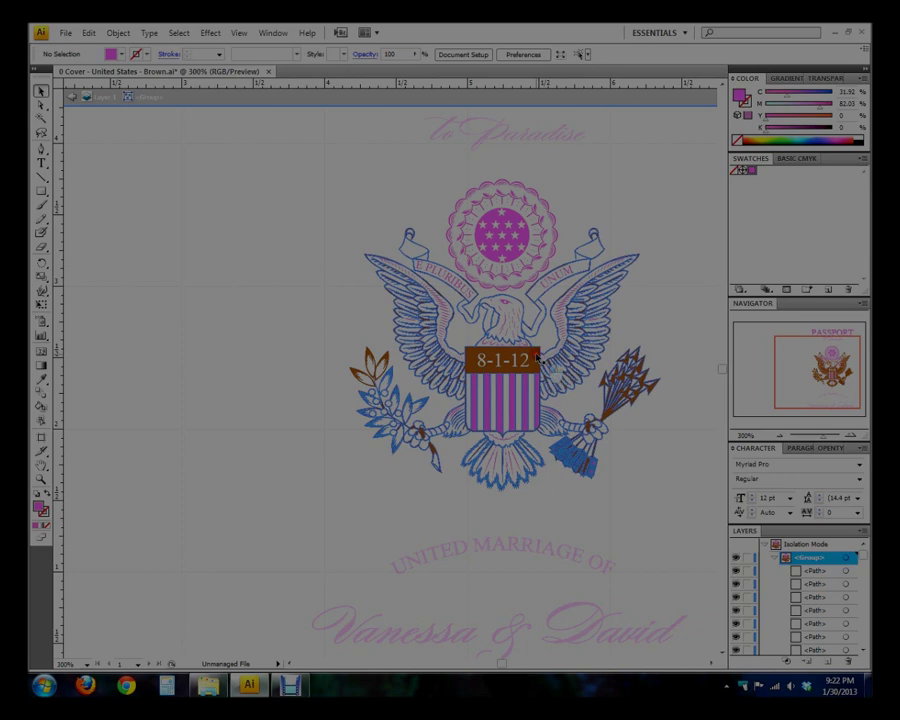
click(537, 357)
Drill through the eagle's nested groups and select the brown 8-1-12 banner shape.
double_click(537, 357)
click(537, 357)
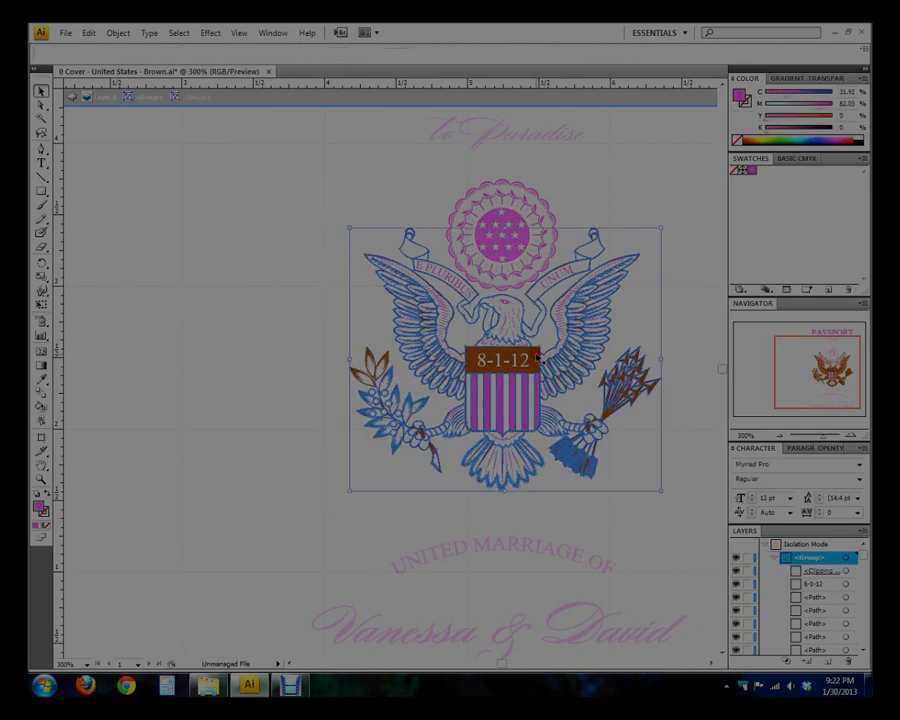
double_click(537, 357)
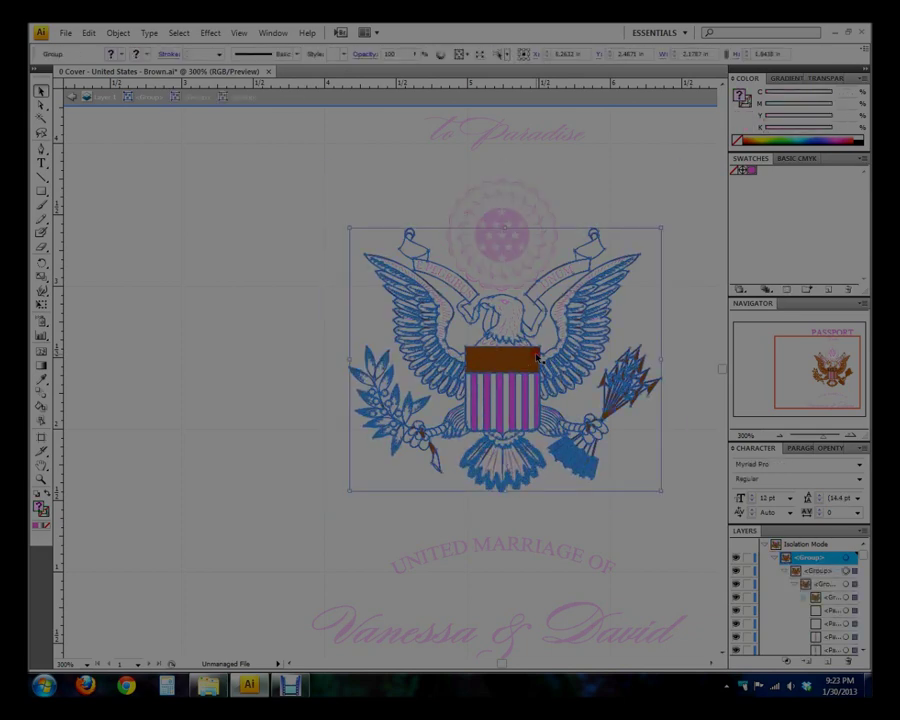
double_click(537, 357)
click(537, 357)
double_click(537, 357)
click(537, 357)
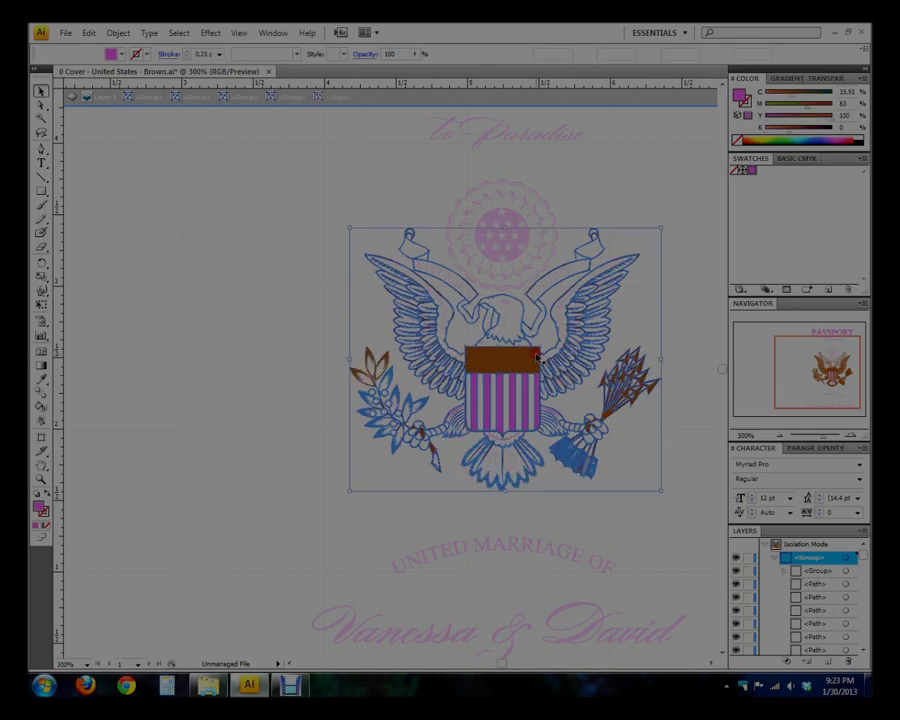
double_click(537, 357)
click(537, 357)
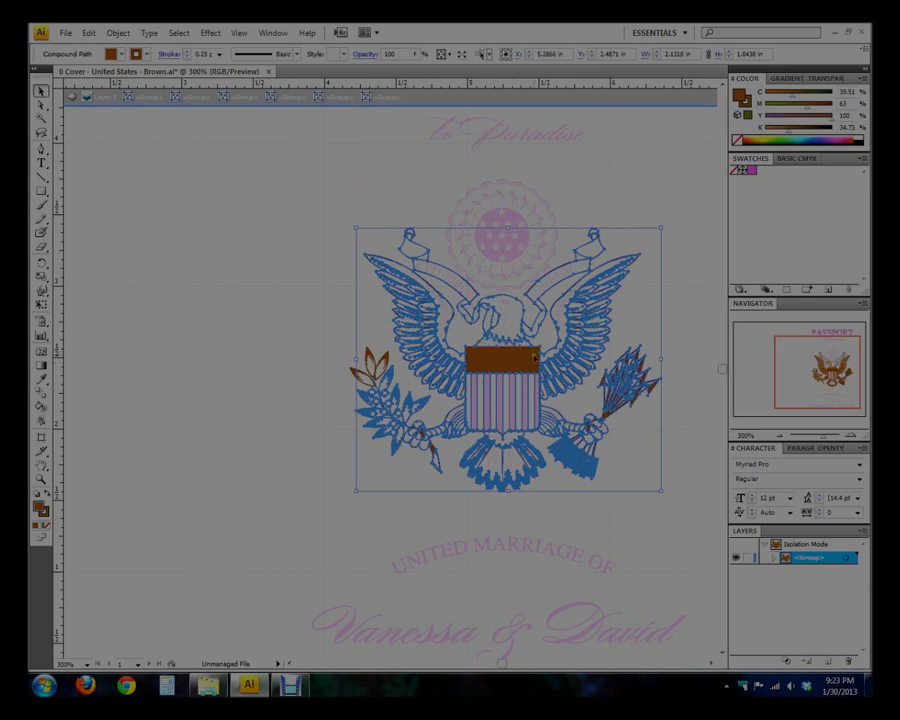
Select all shapes with the same brown fill and give them pink fill and outline.
click(179, 33)
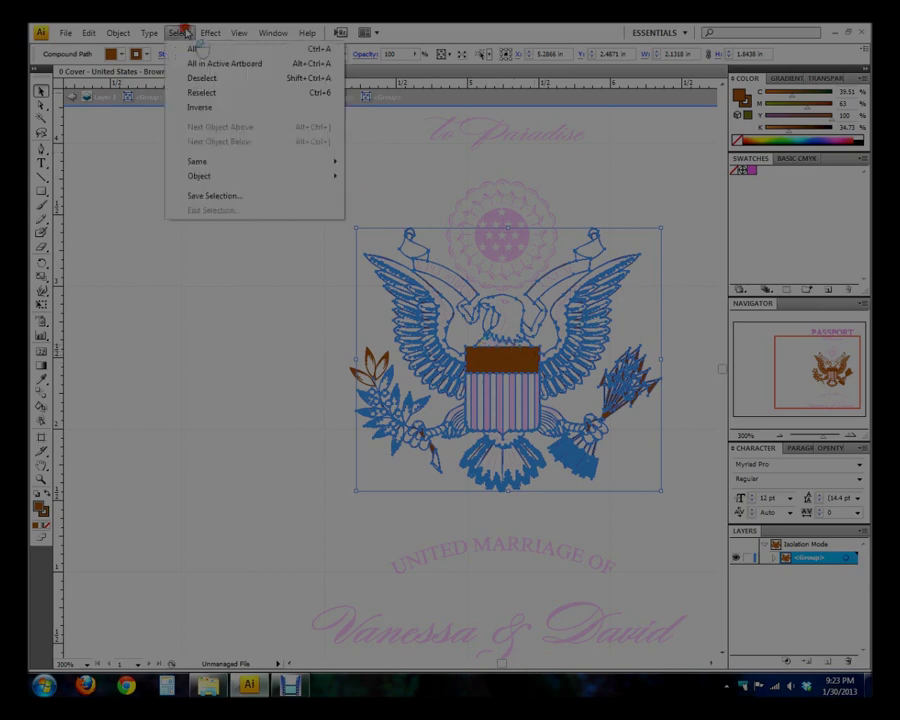
mouse_move(276, 164)
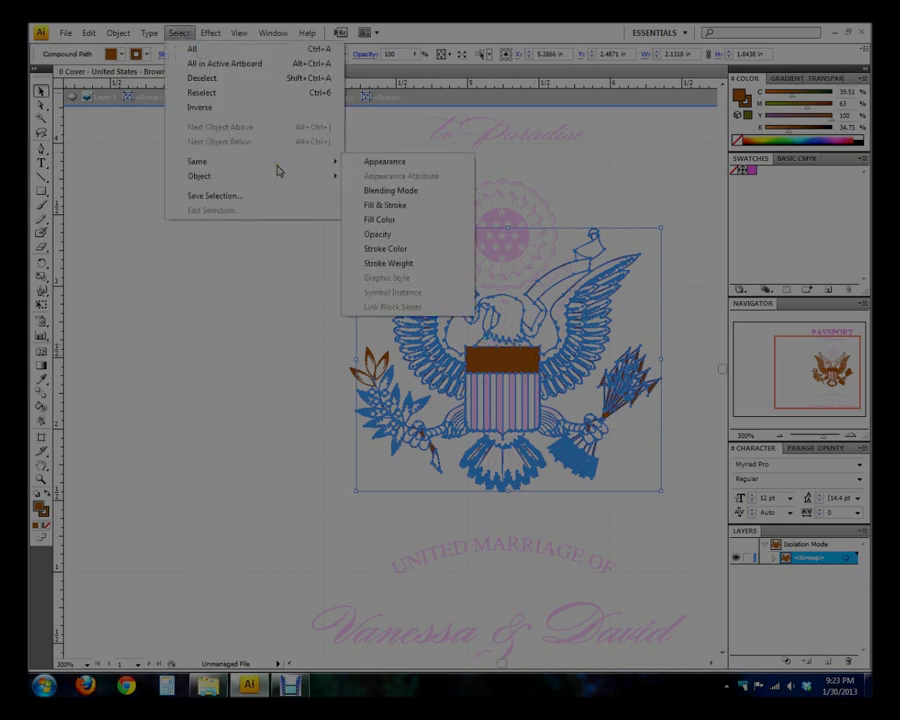
click(406, 220)
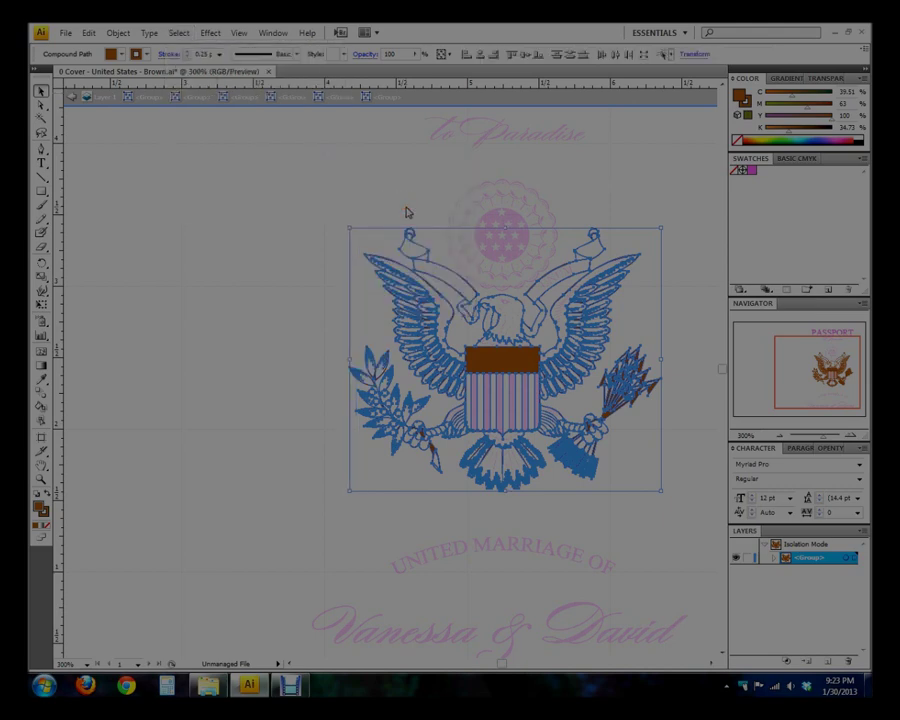
click(752, 173)
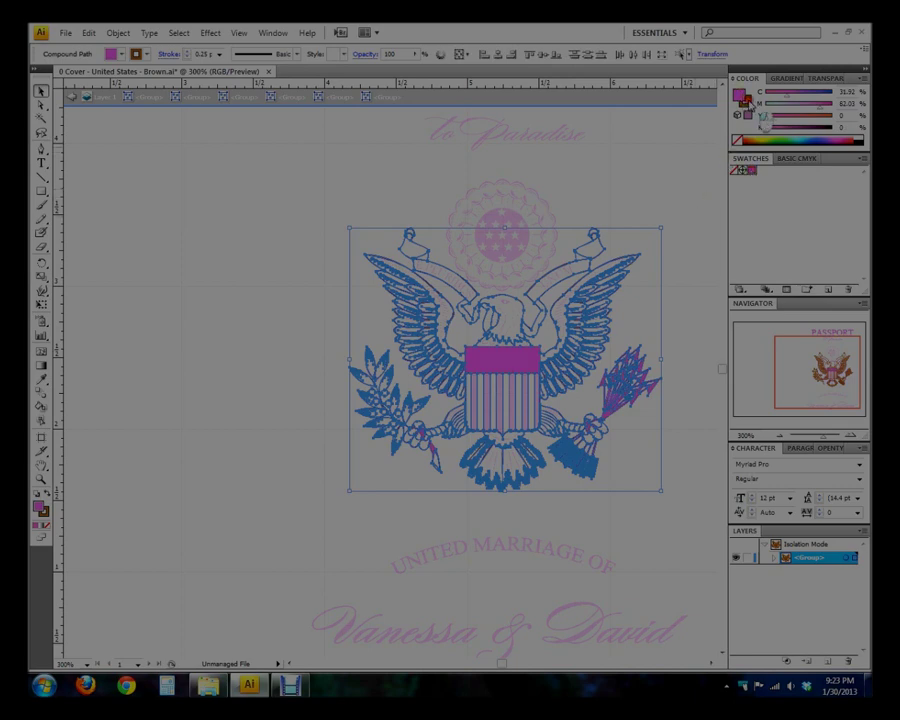
click(748, 102)
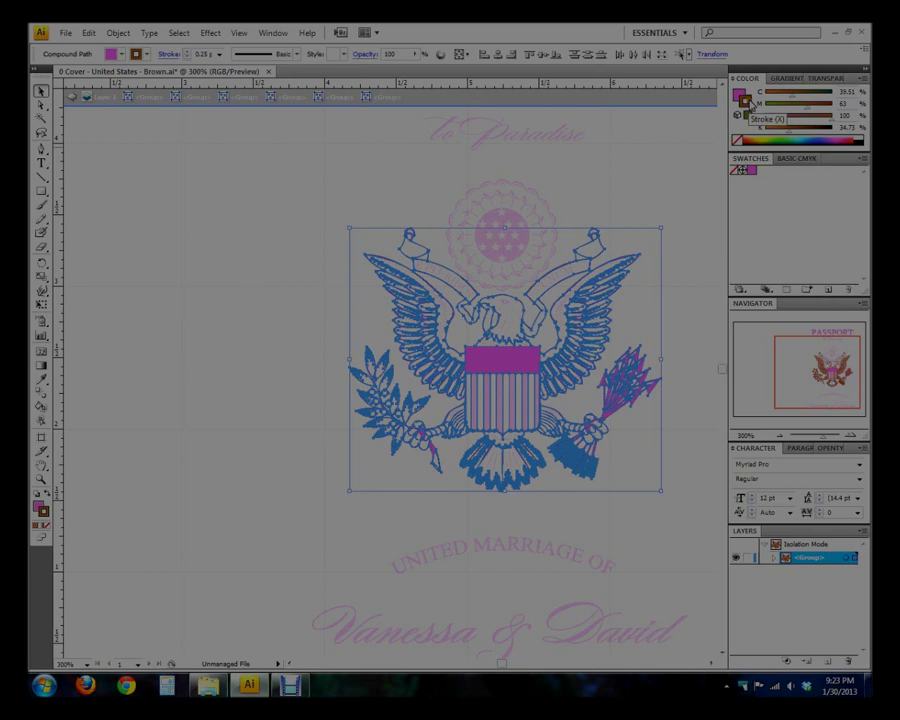
click(752, 170)
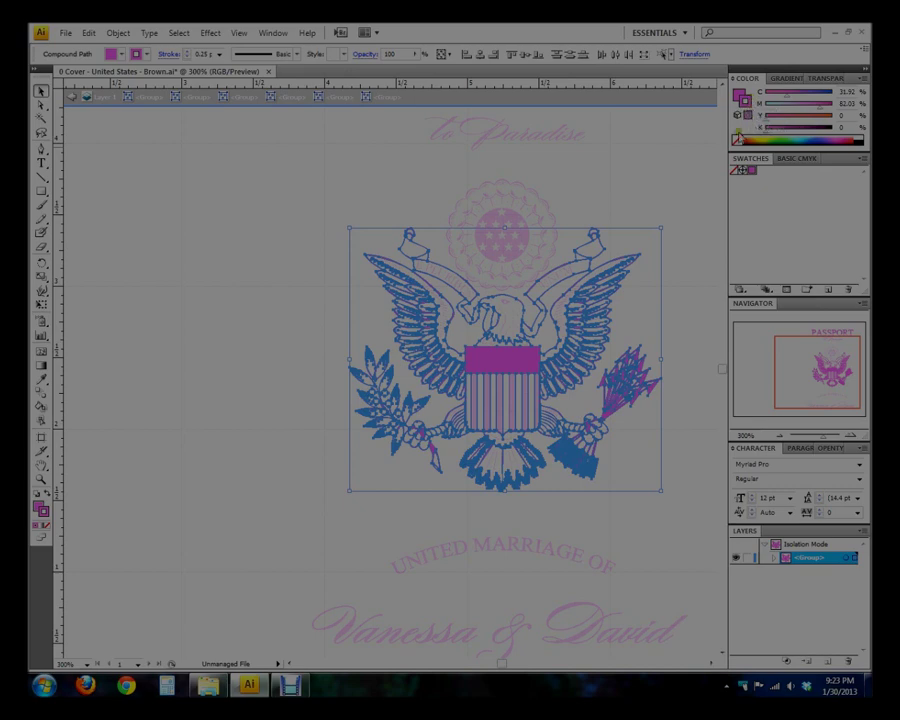
click(697, 246)
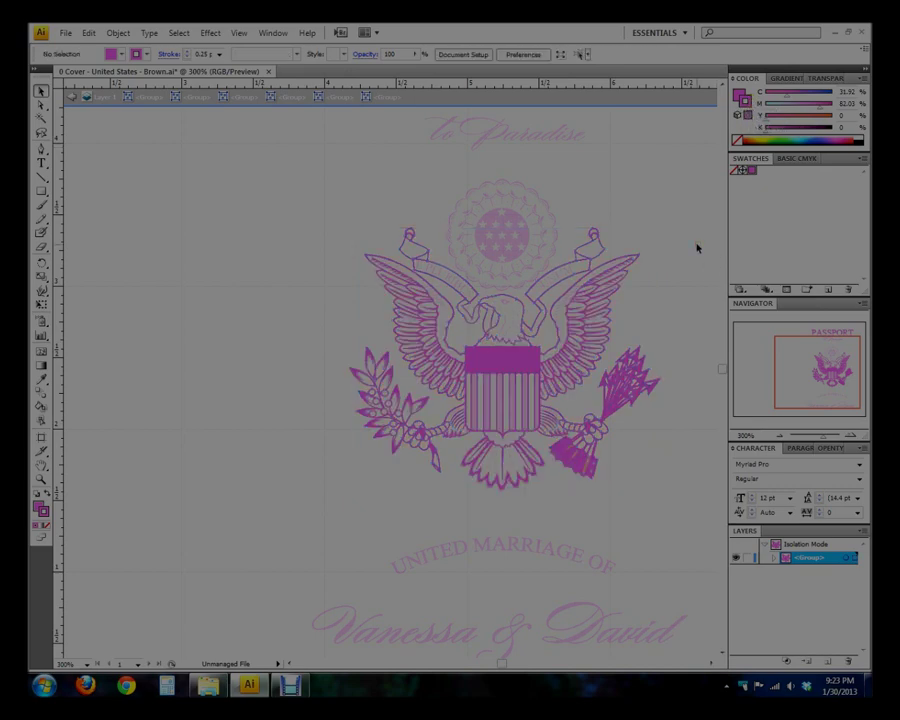
Exit isolation and zoom in closely on the eagle's arrow feathers.
double_click(697, 246)
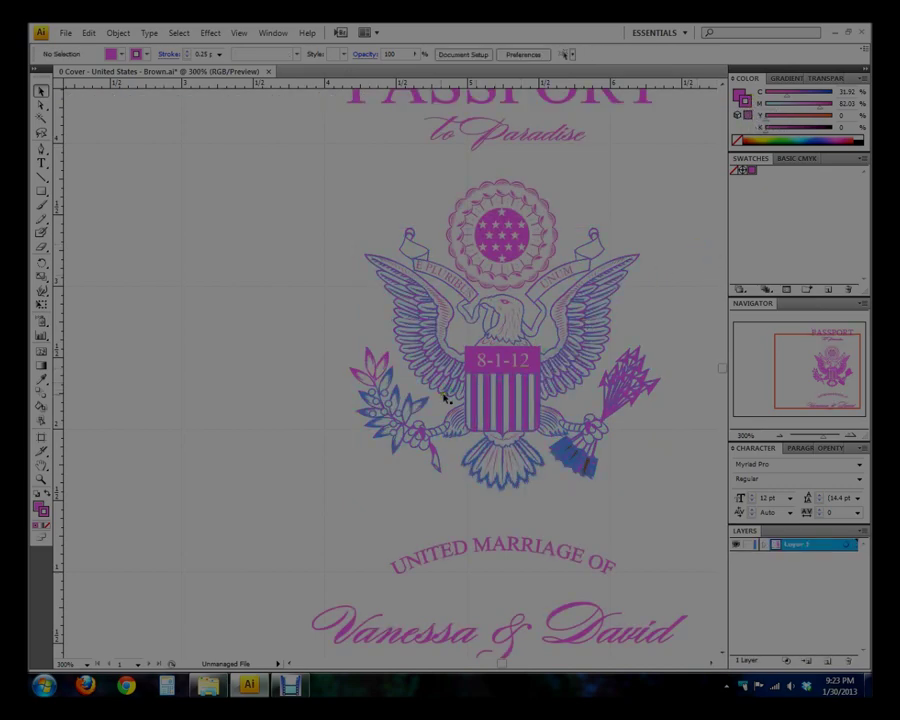
click(41, 479)
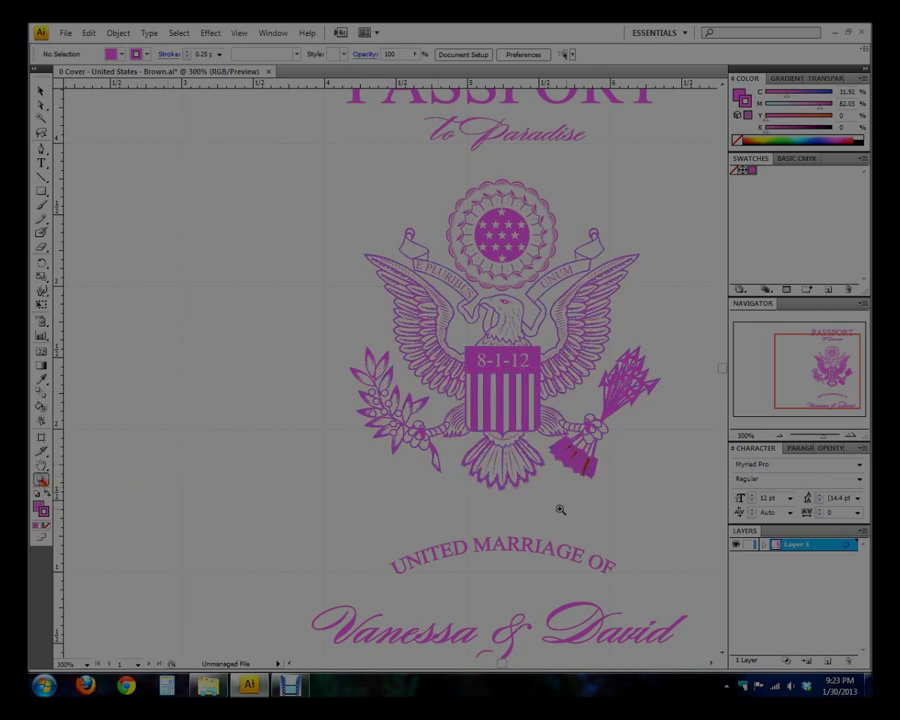
click(580, 464)
click(382, 368)
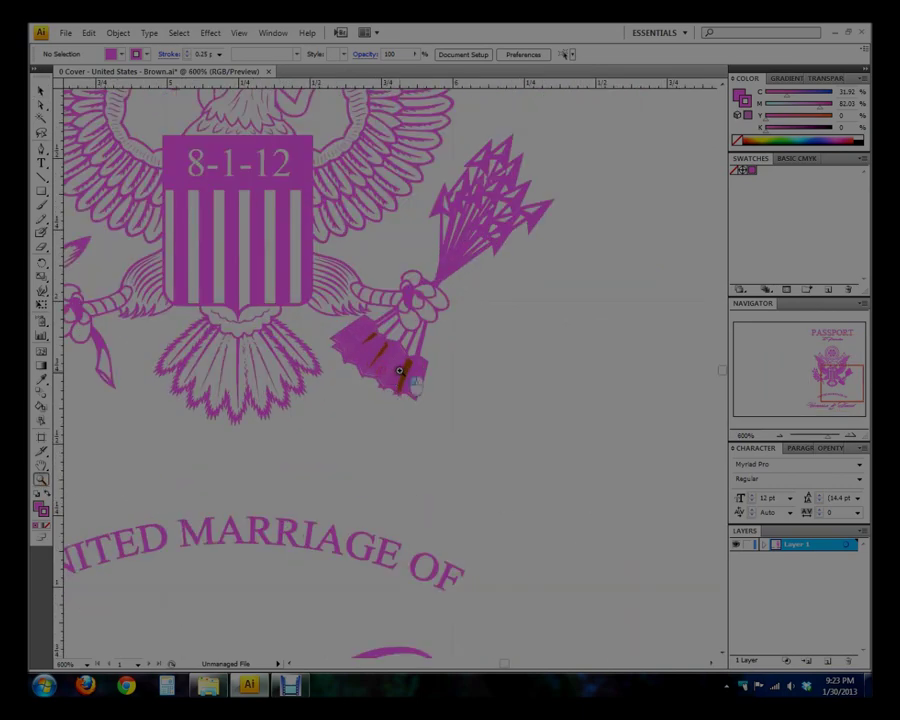
click(390, 368)
click(386, 378)
click(386, 380)
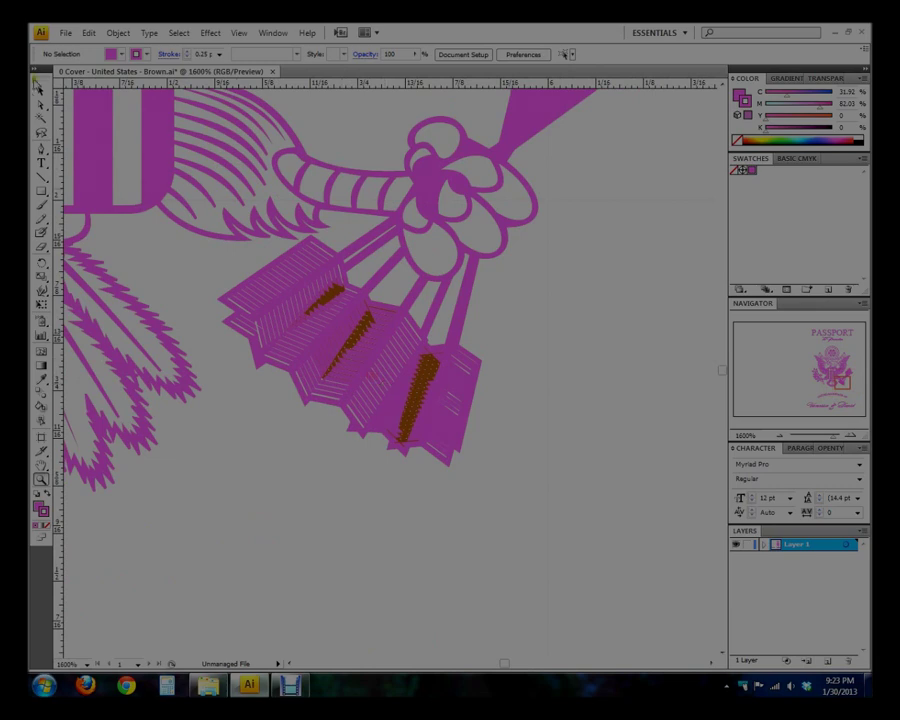
click(41, 90)
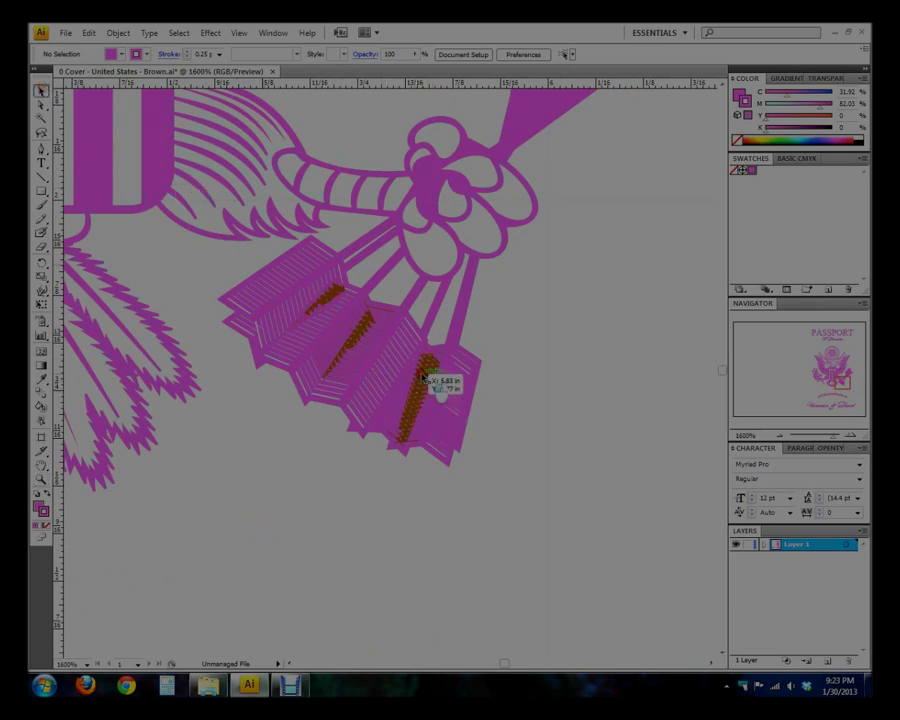
Drill into the nested arrow groups and isolate the brown feather shape.
click(428, 379)
double_click(428, 379)
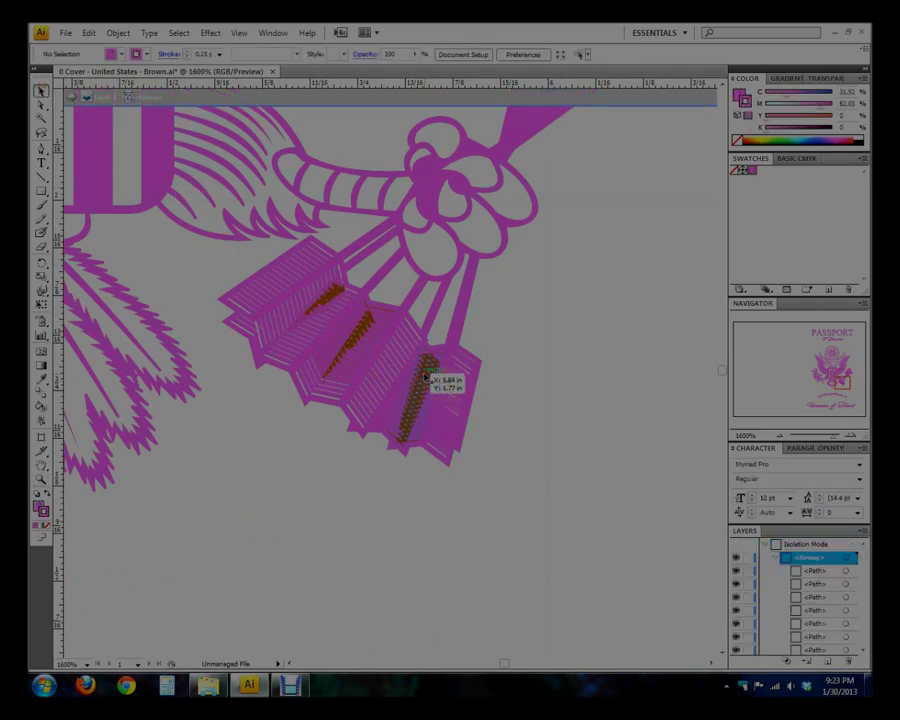
click(428, 379)
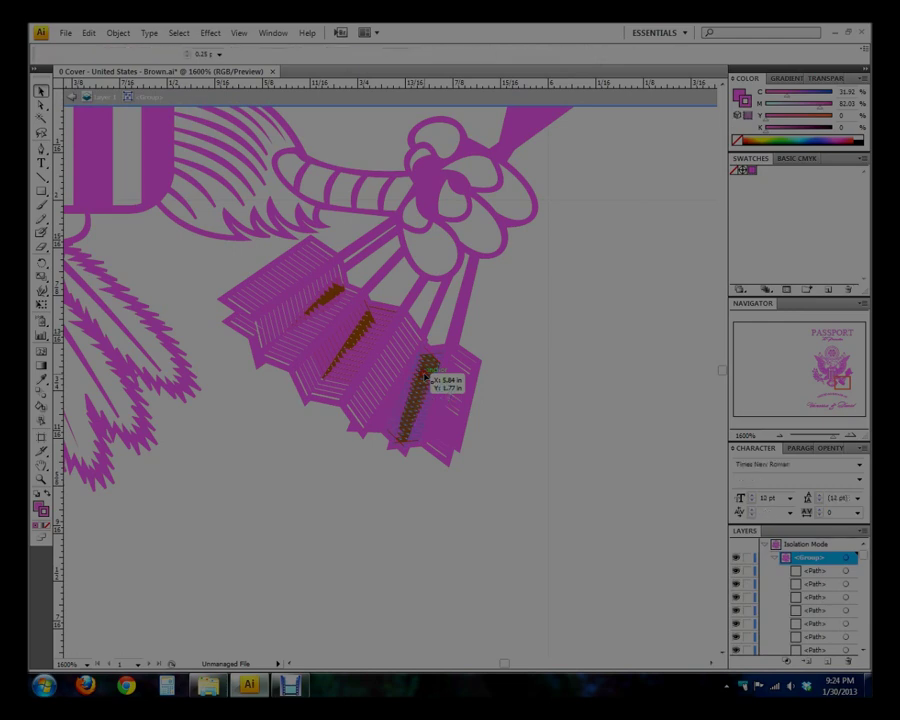
double_click(428, 379)
click(428, 379)
double_click(427, 377)
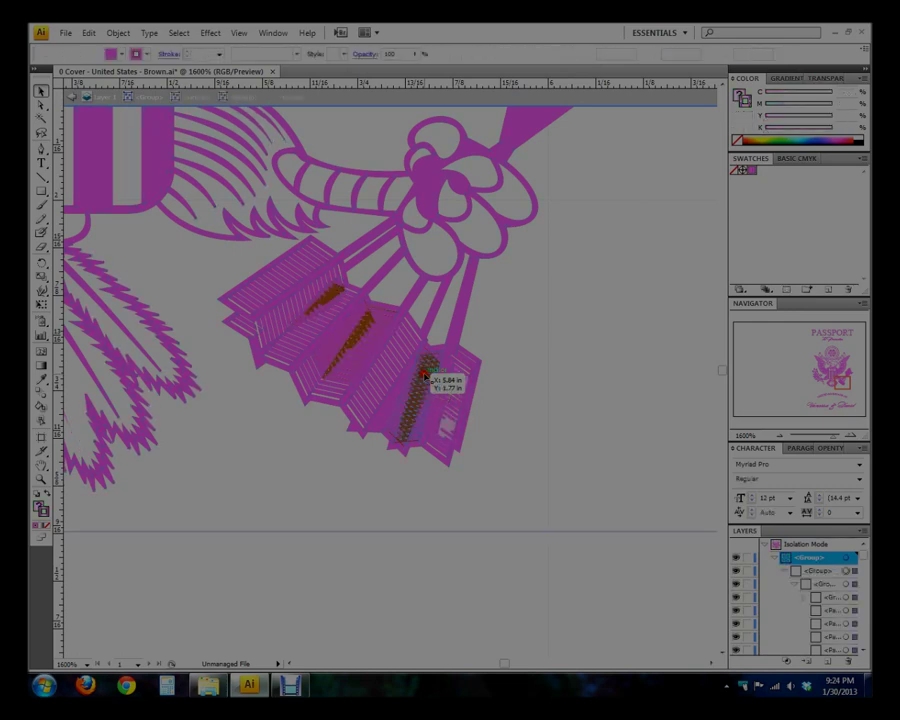
click(424, 375)
double_click(424, 376)
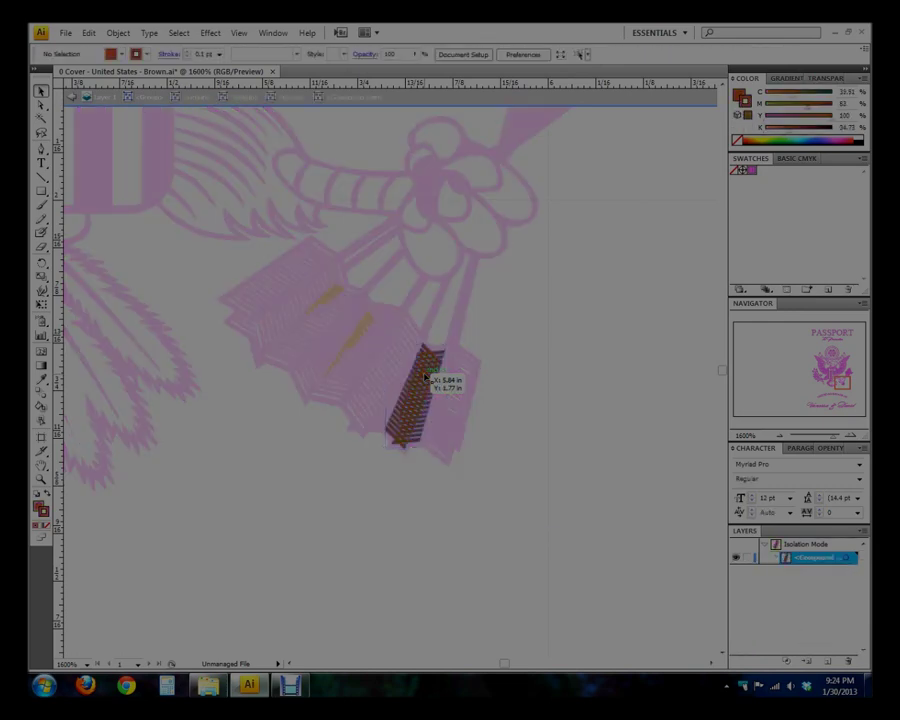
click(428, 379)
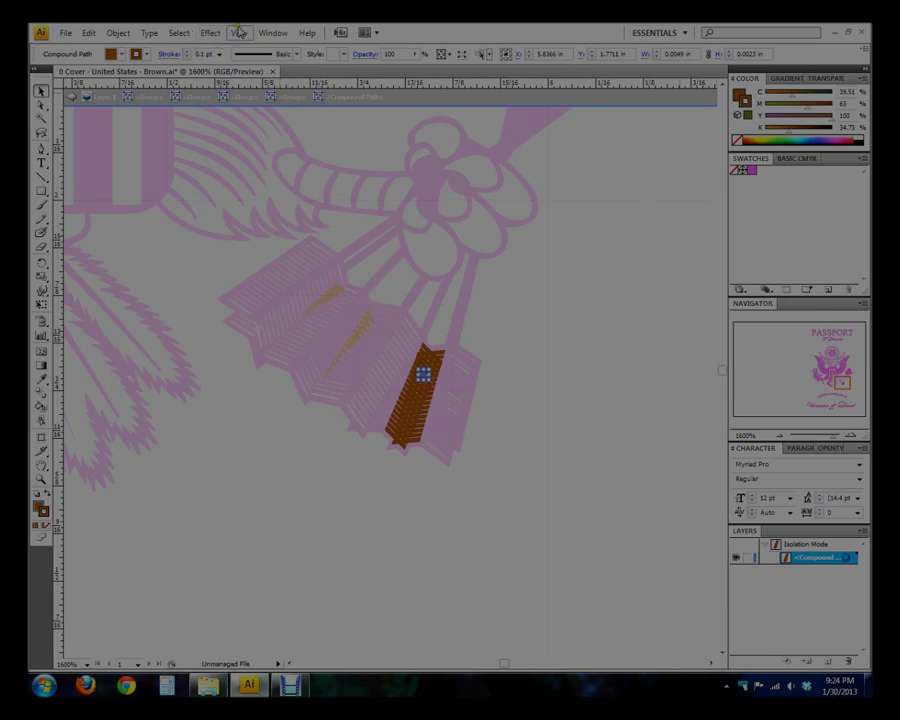
Select shapes sharing the feather's fill and stroke, make outline and fill magenta, then exit isolation.
click(177, 34)
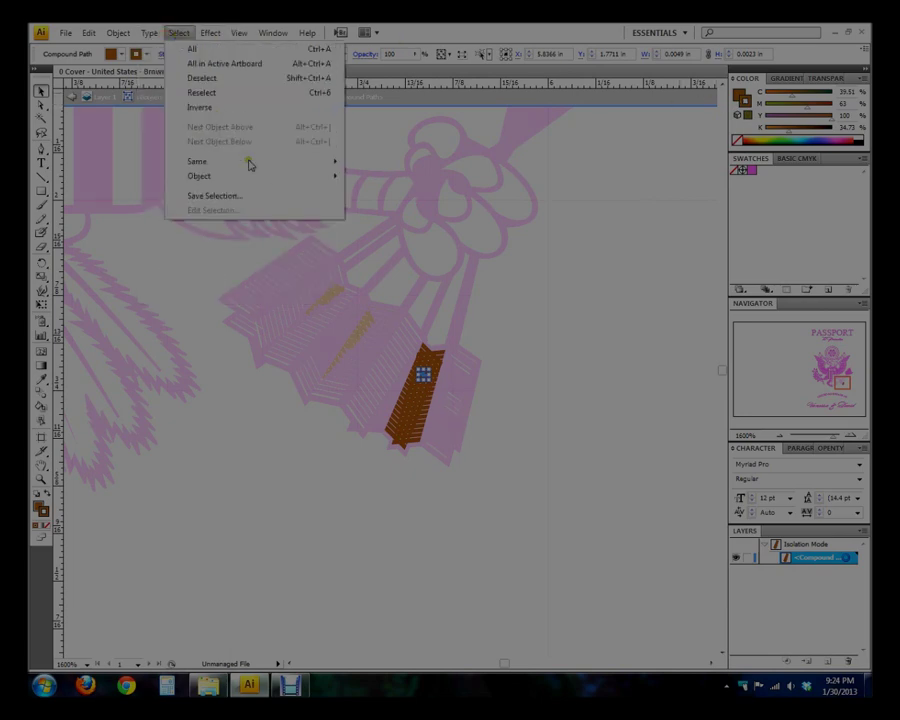
mouse_move(250, 165)
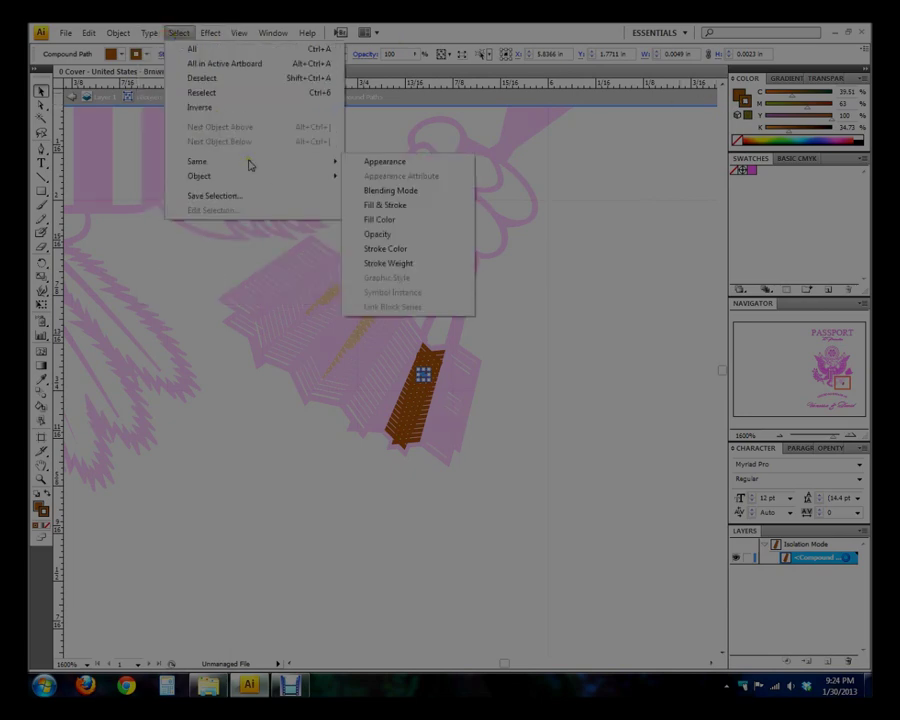
click(414, 204)
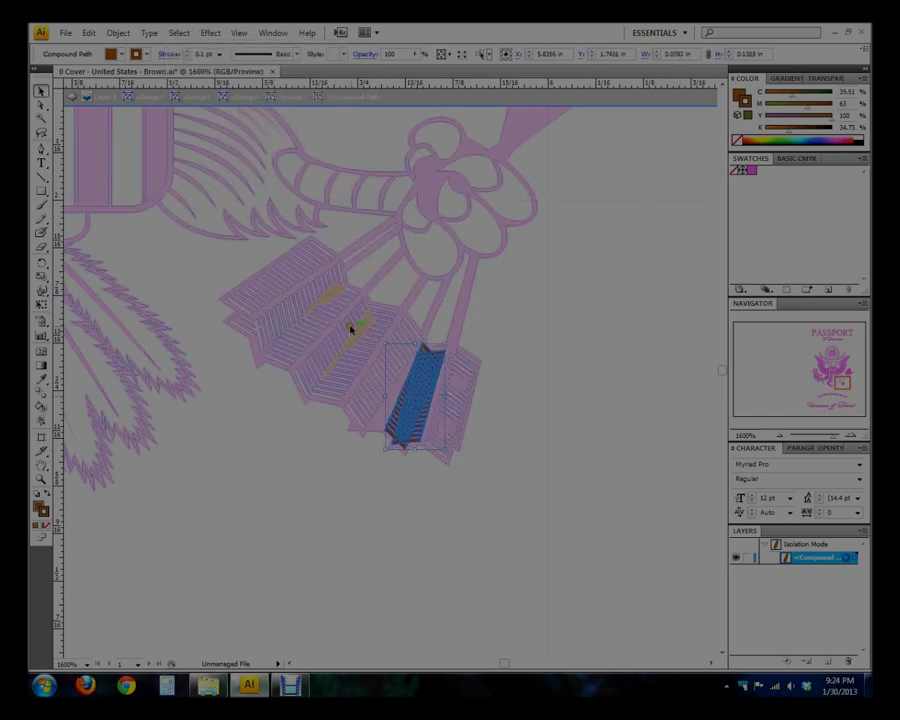
click(745, 101)
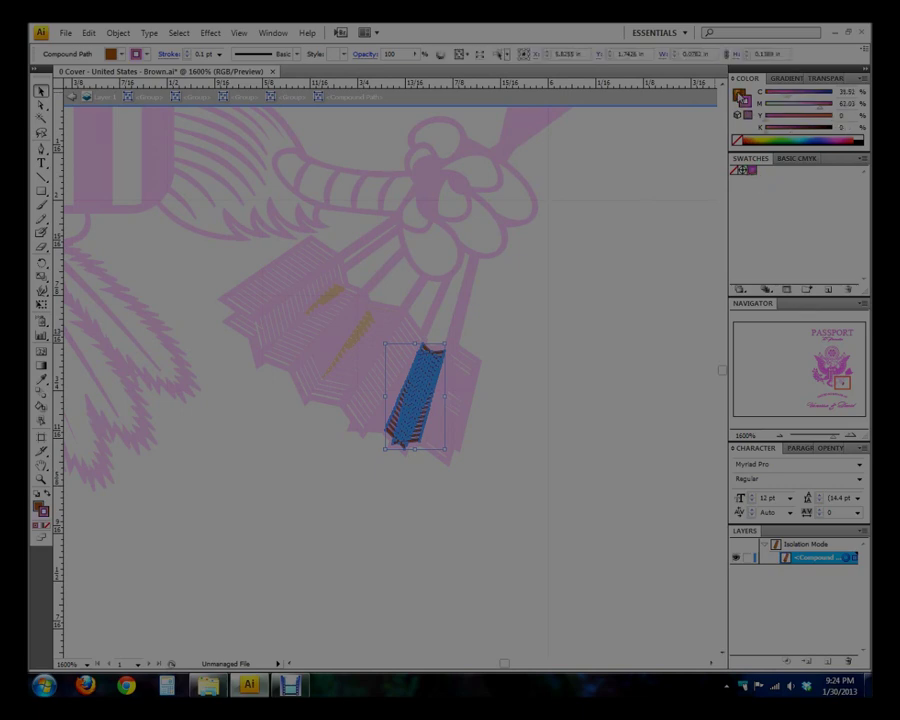
drag(745, 101, 740, 95)
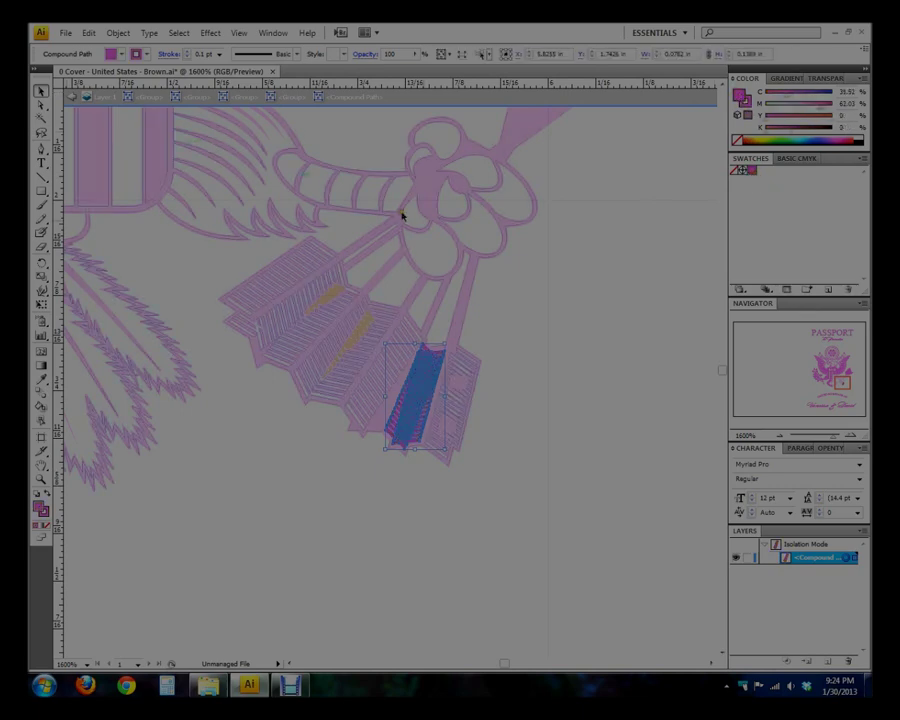
click(598, 252)
double_click(600, 255)
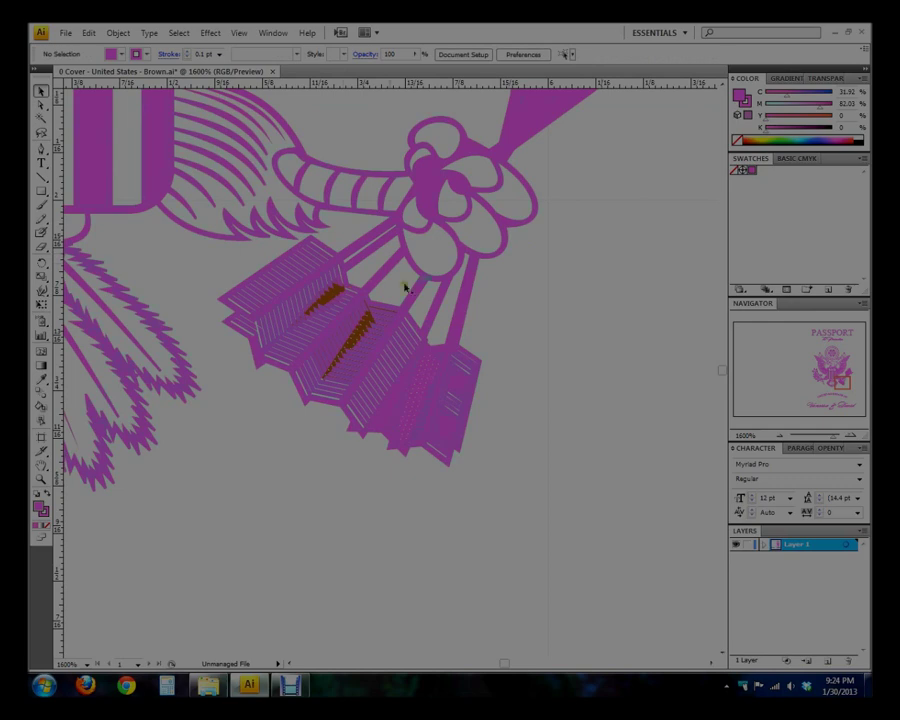
Select the remaining brown feathers by matching fill and stroke, recolour them pink, and exit isolation.
double_click(337, 292)
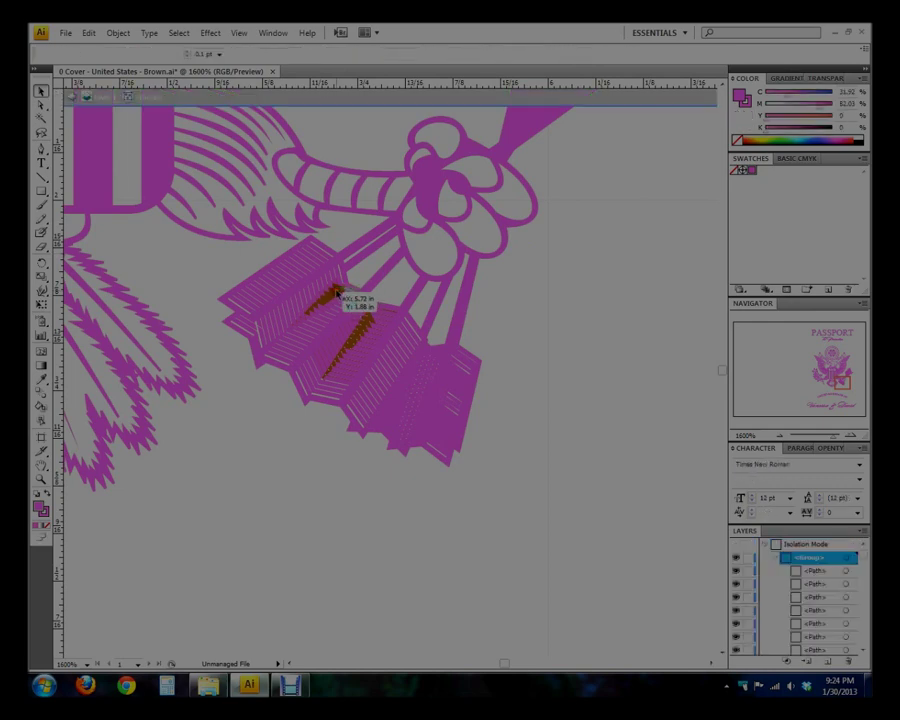
double_click(336, 294)
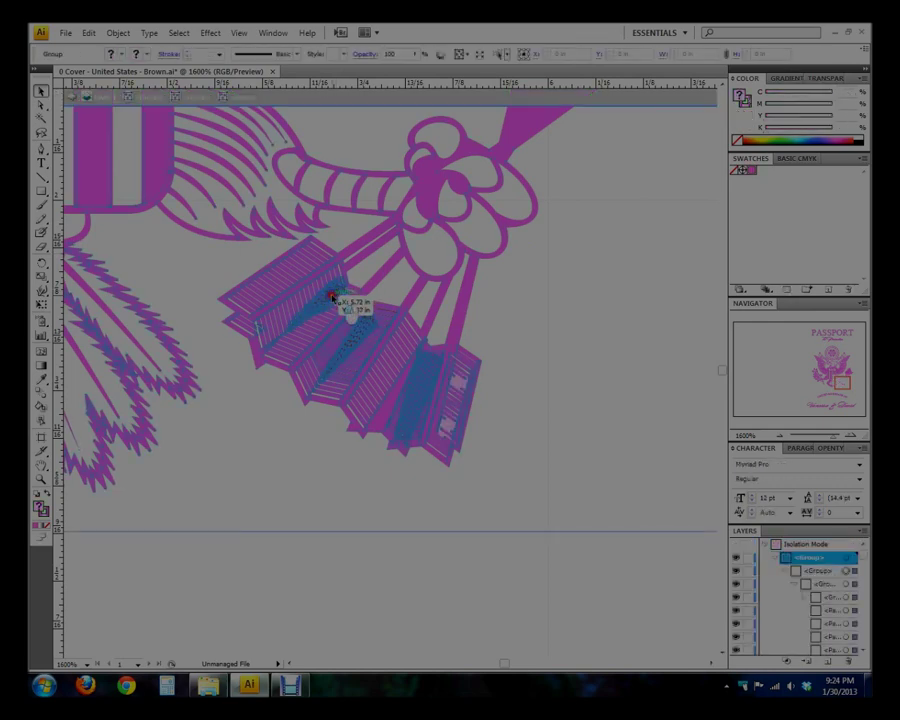
double_click(333, 297)
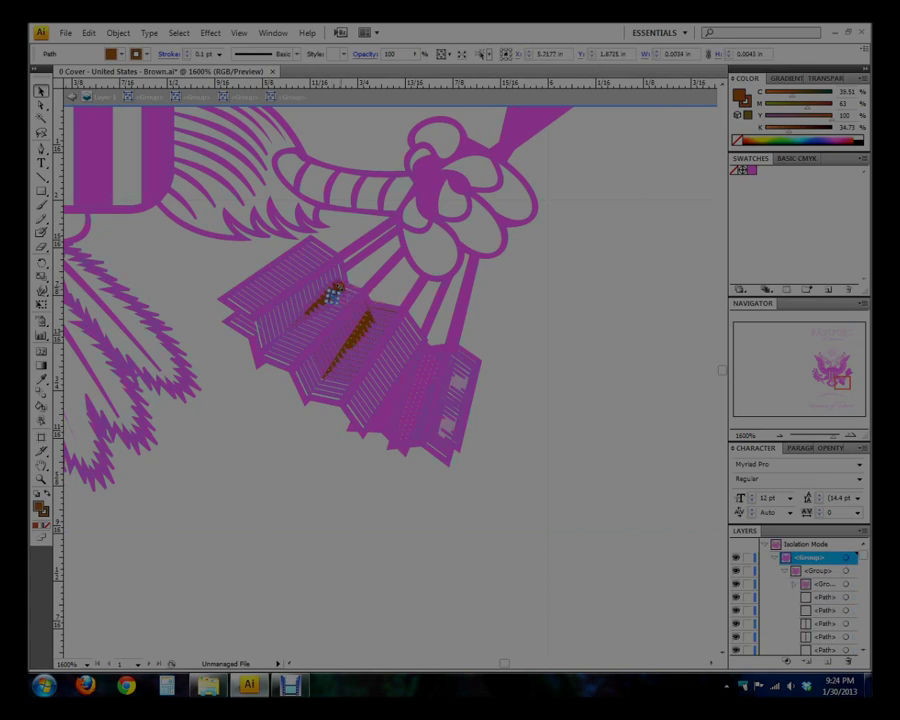
click(179, 32)
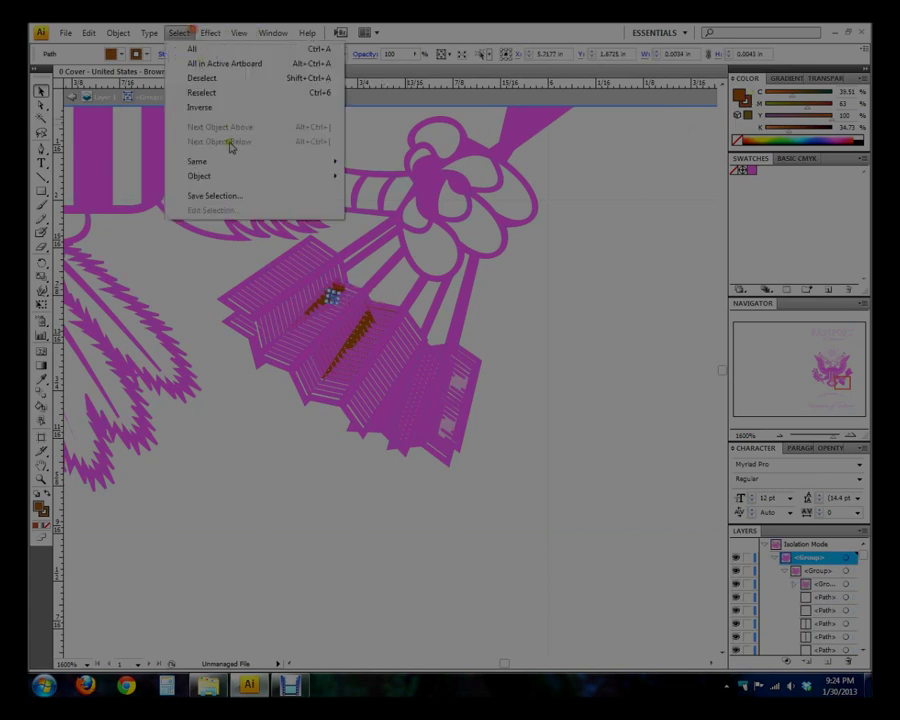
mouse_move(258, 162)
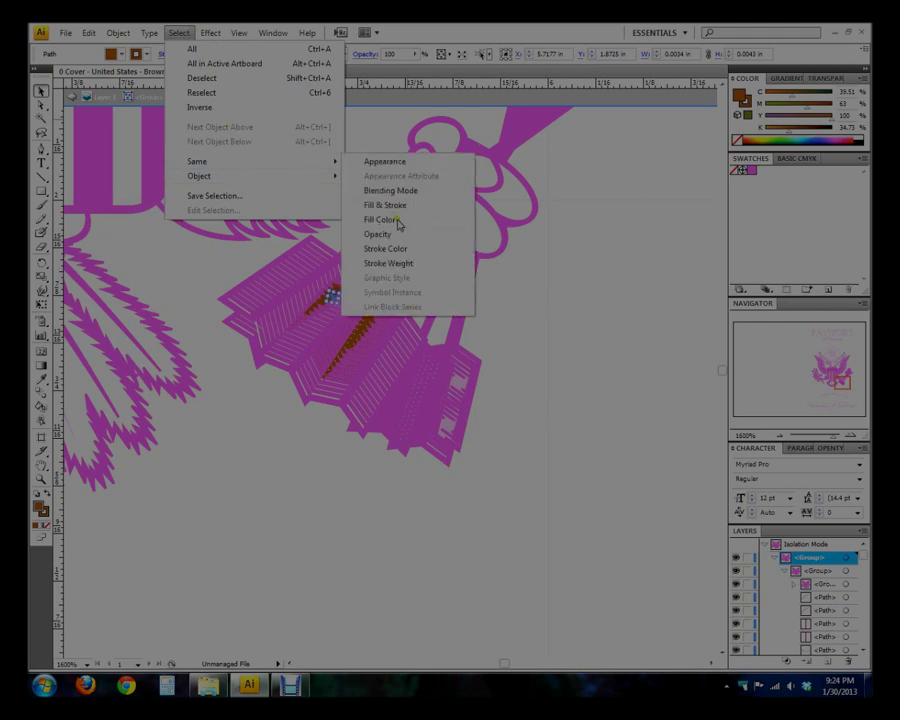
click(392, 205)
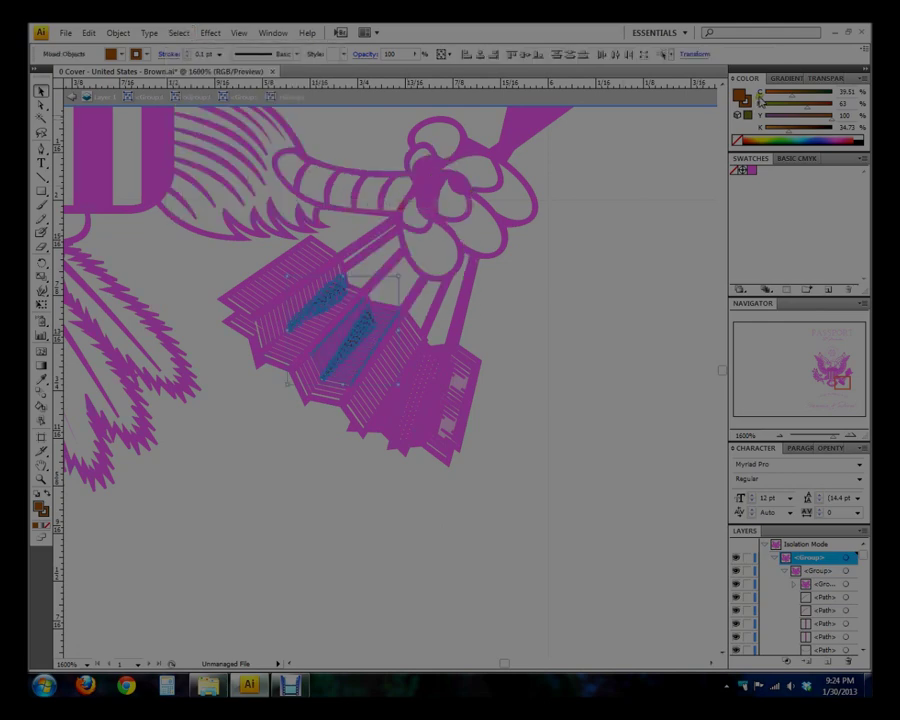
click(752, 173)
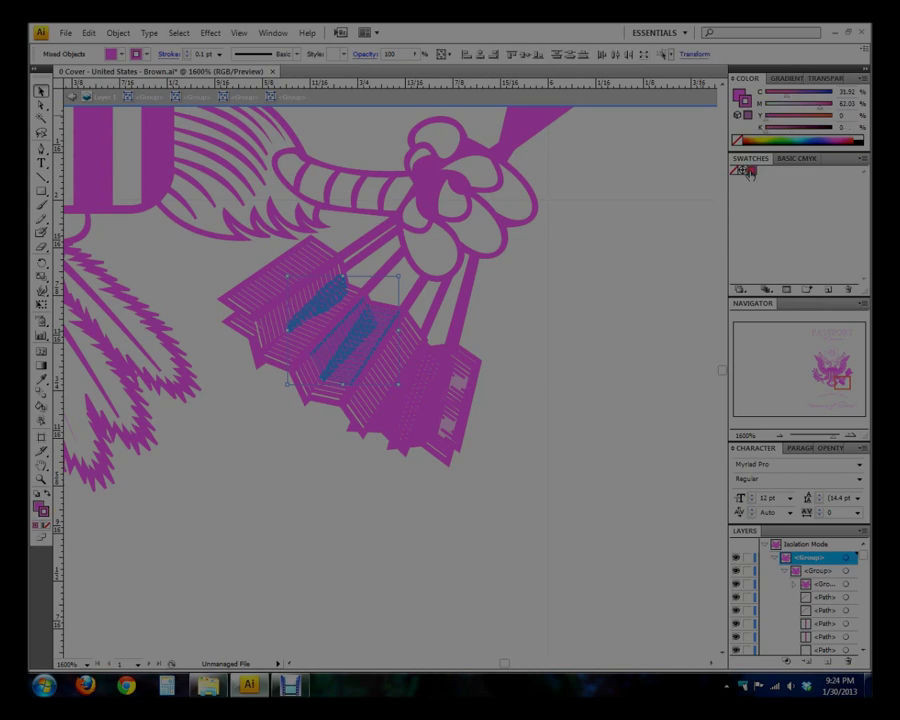
double_click(610, 266)
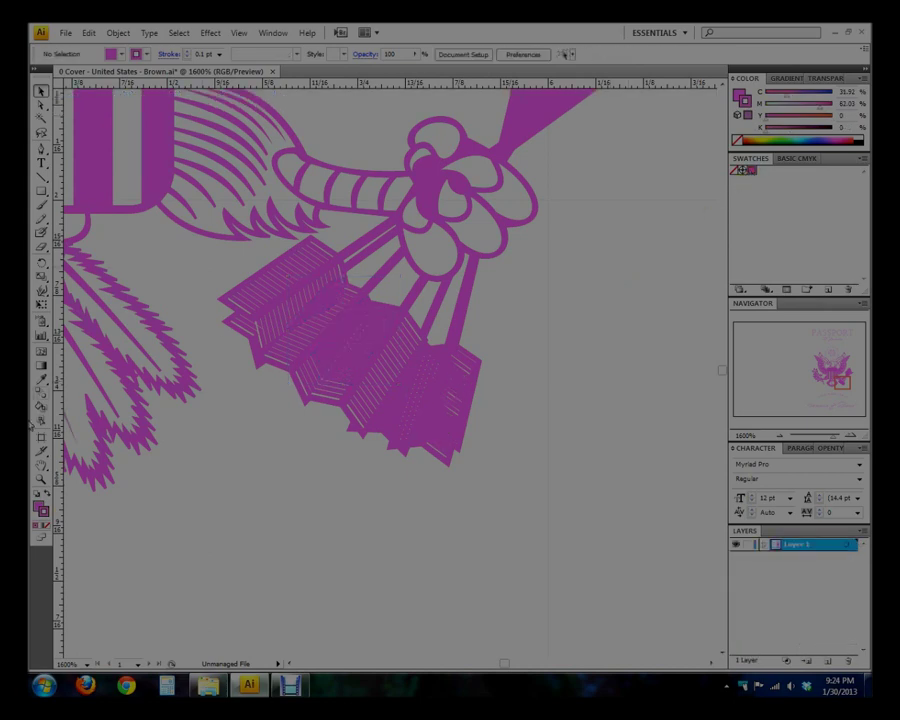
Zoom out to 150% to show the entire pink cover, then return to the Selection tool.
click(41, 478)
alt+click(189, 297)
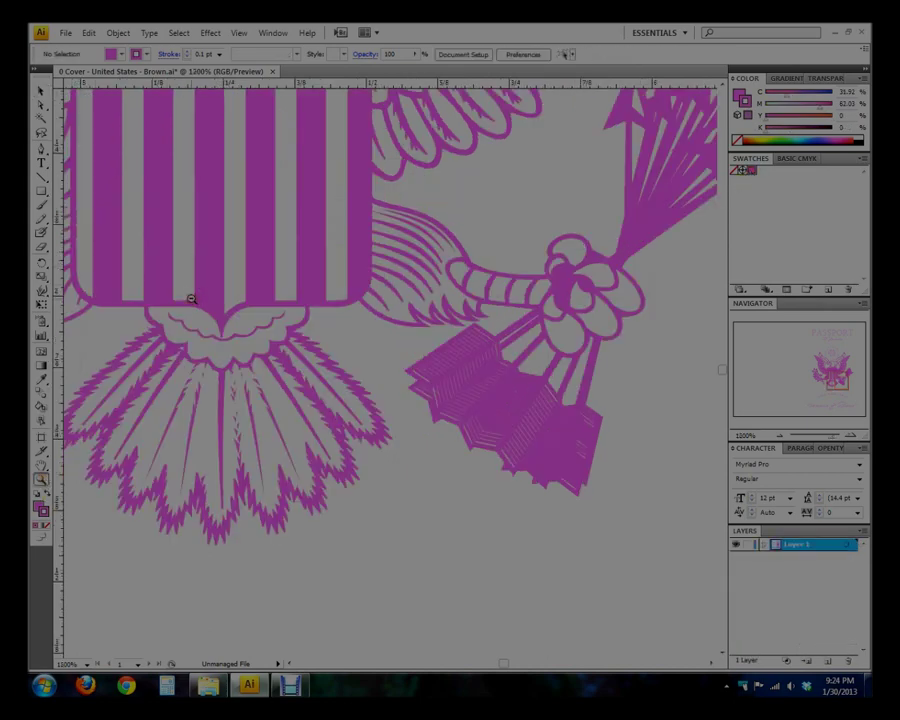
alt+click(349, 213)
alt+click(362, 368)
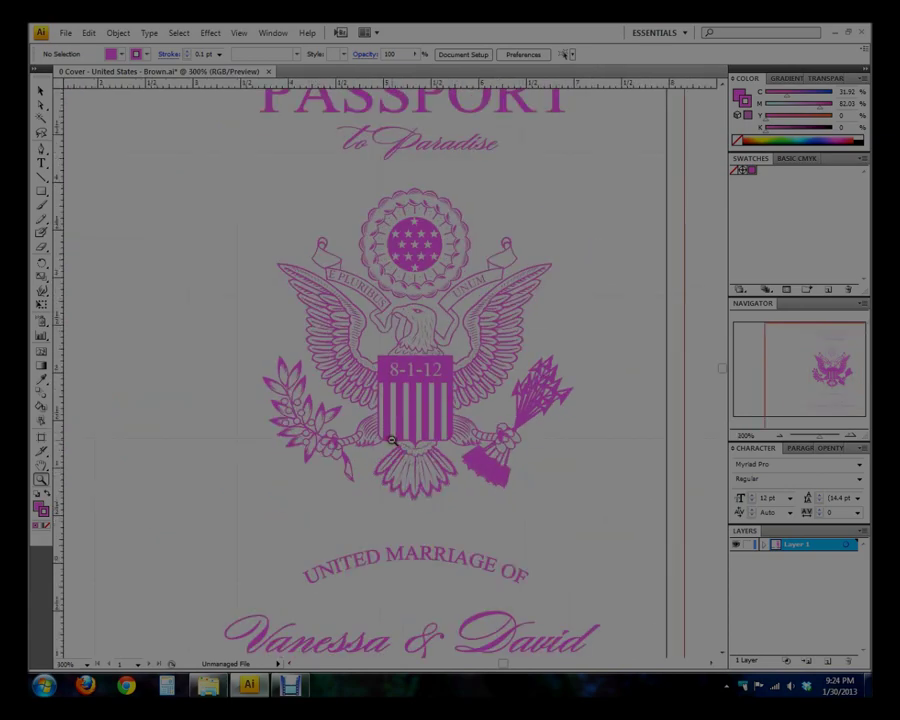
alt+click(385, 430)
alt+click(287, 313)
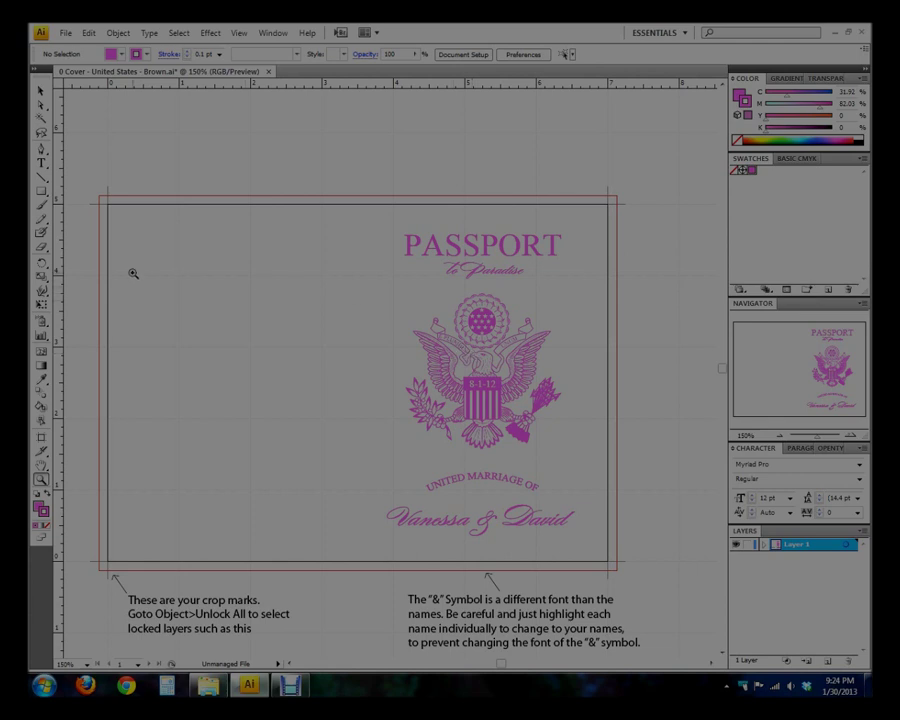
click(41, 91)
click(290, 664)
click(290, 664)
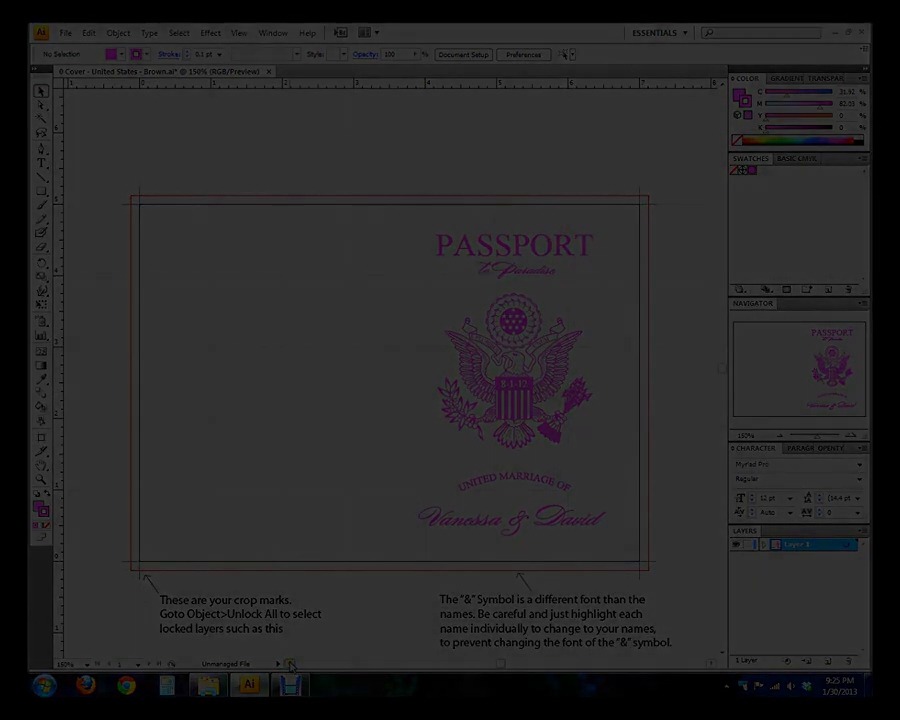